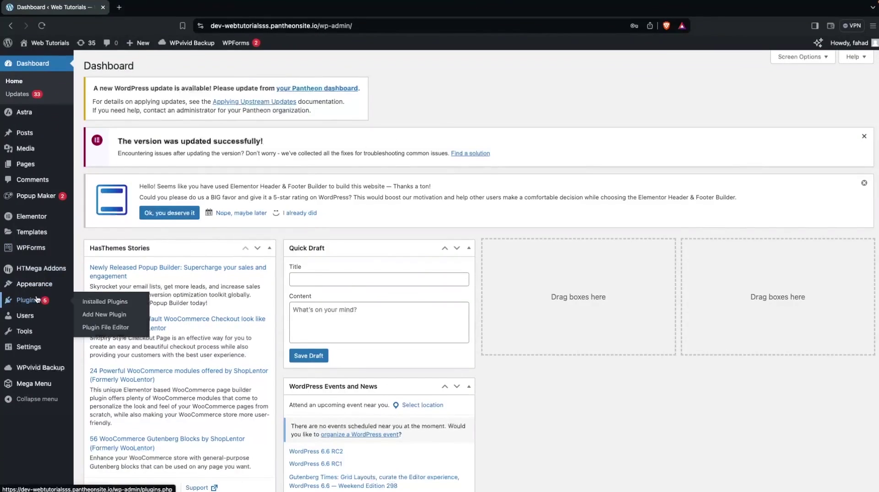
# Go to Plugins > Add New Plugin in the WordPress admin.
pyautogui.click(140, 319)
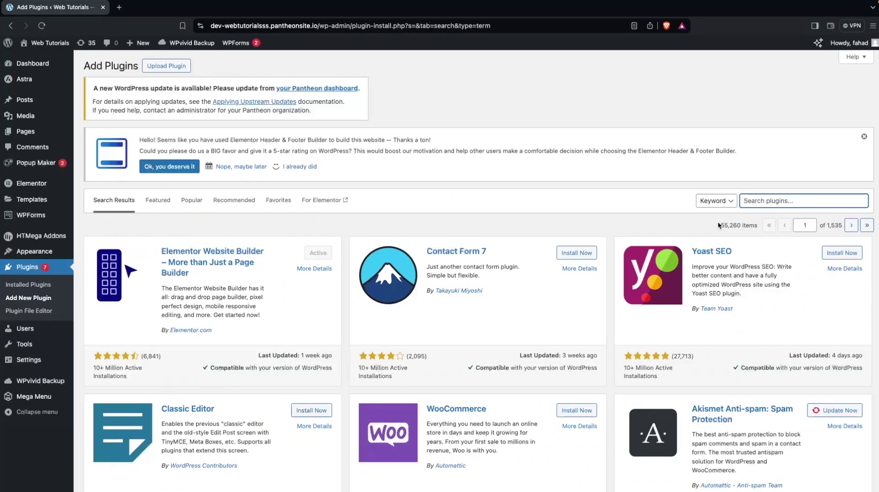
# Find 'prime slider', then install and activate Prime Slider – Addons For Elementor.
pyautogui.write('prime slider')
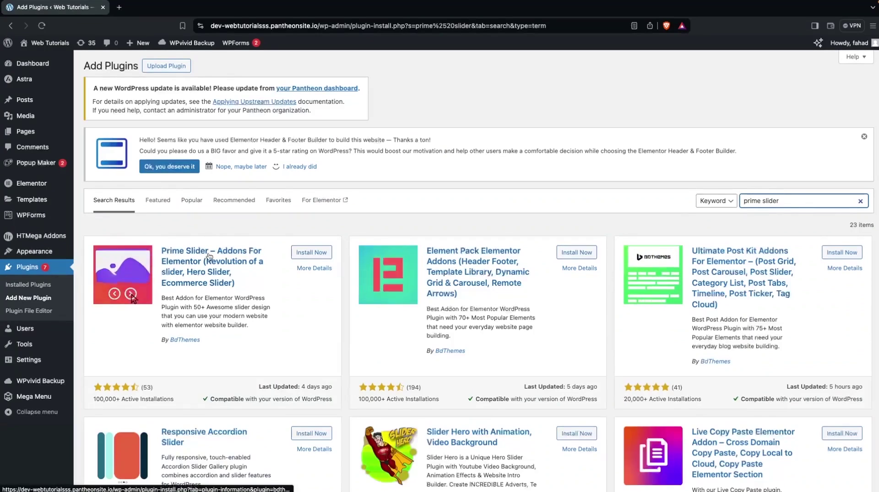
pyautogui.click(313, 255)
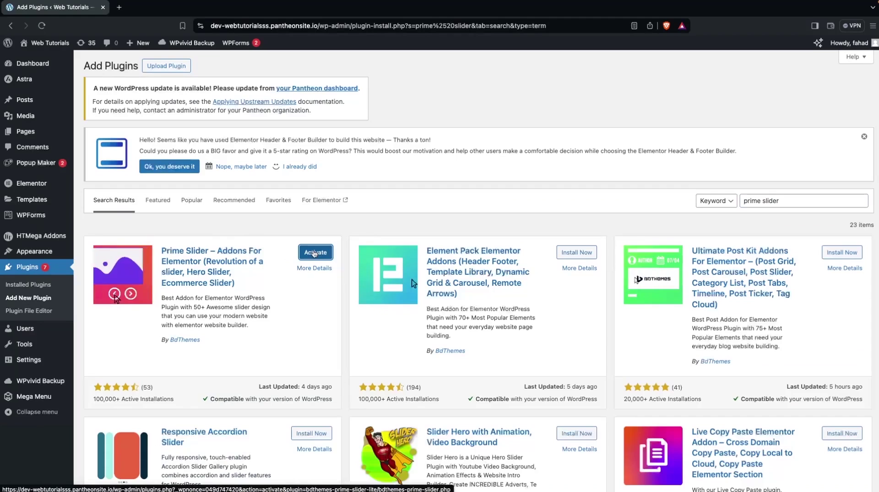
pyautogui.click(314, 253)
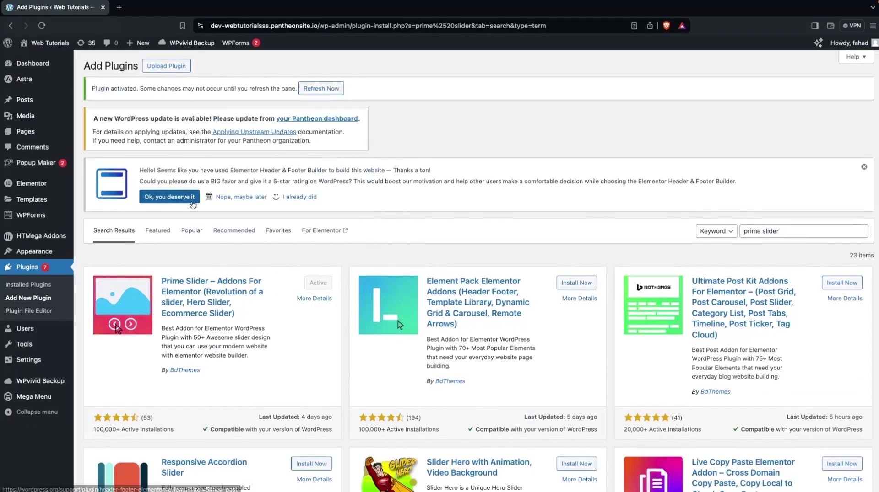
pyautogui.click(43, 25)
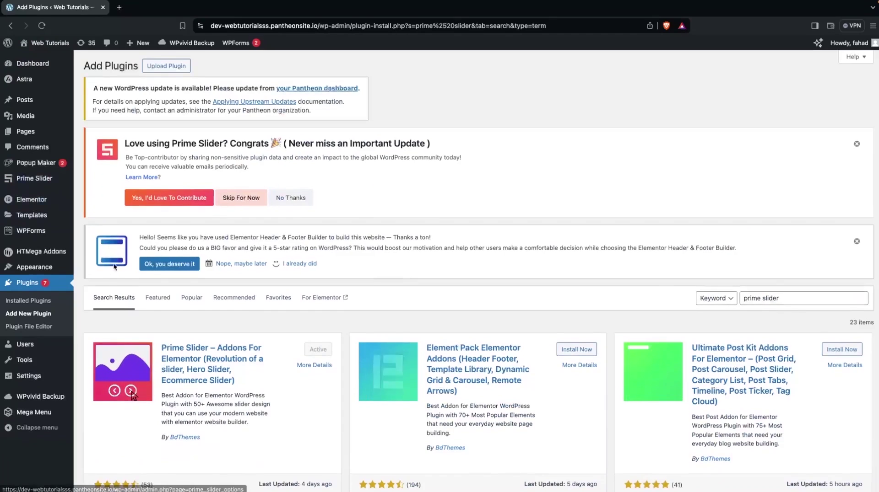
# Open Prime Slider settings, skip the data-sharing opt-in, and show the Core Widgets tab.
pyautogui.moveTo(53, 185)
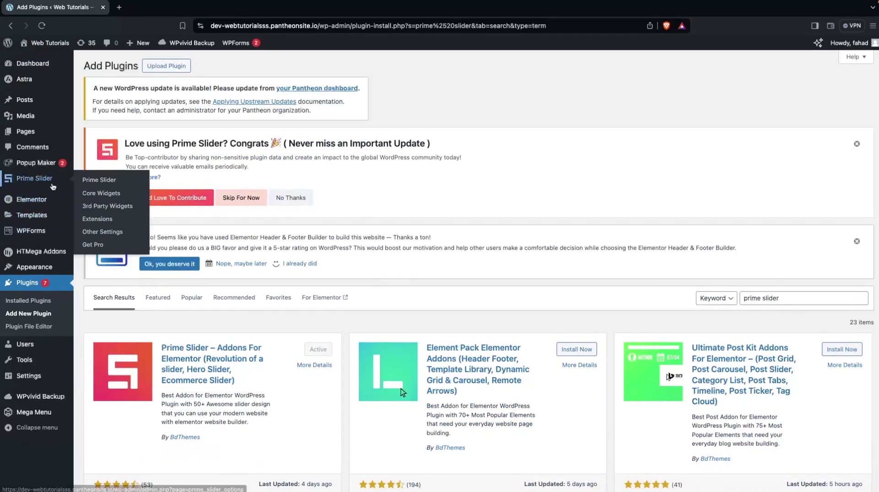
pyautogui.click(53, 185)
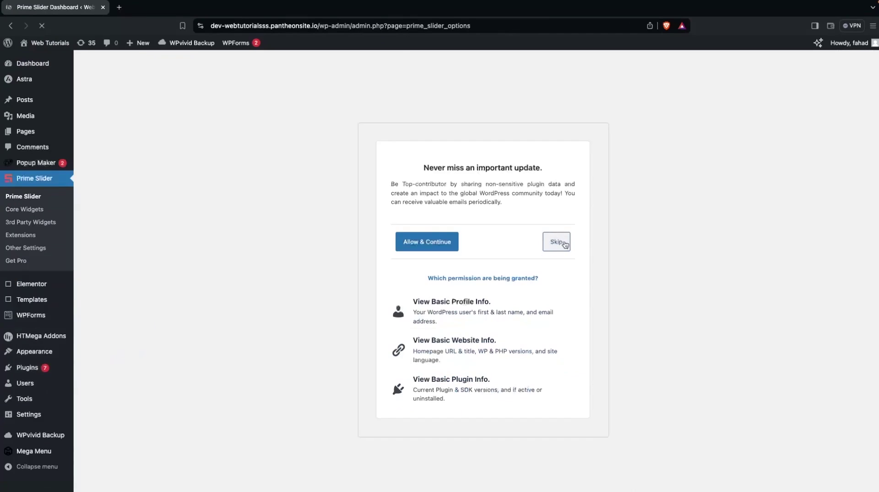
pyautogui.click(563, 244)
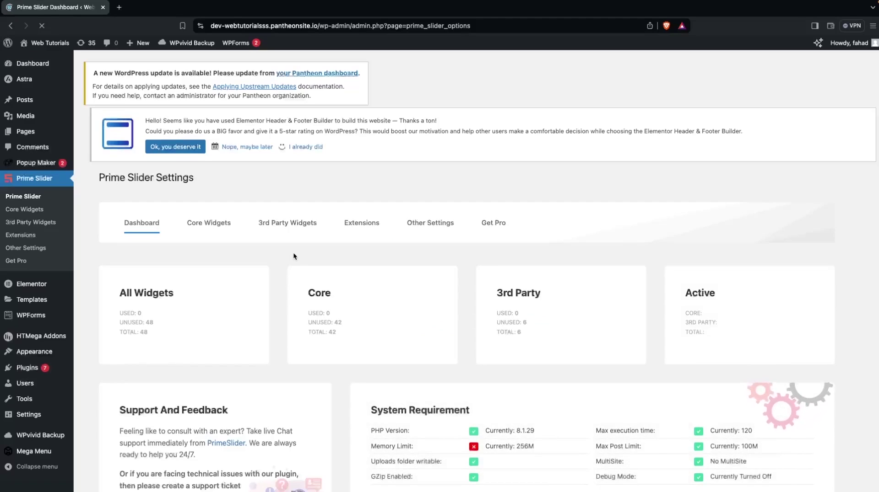
pyautogui.scroll(-1, 293, 257)
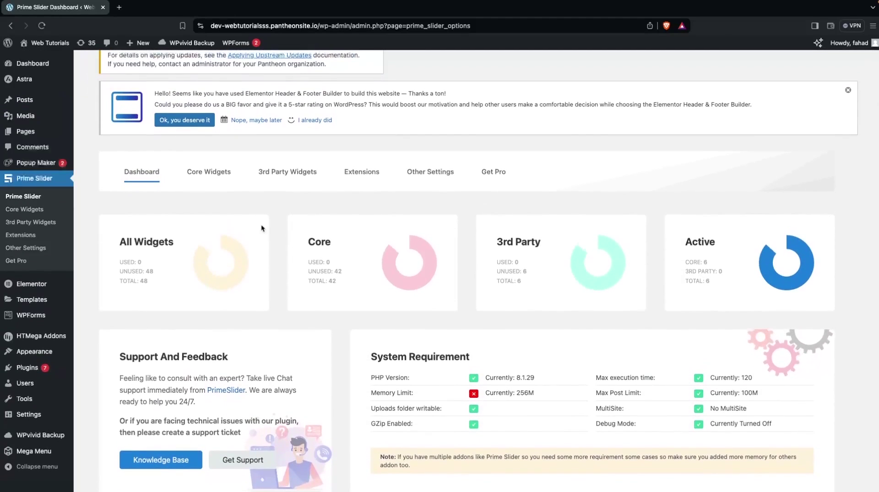
pyautogui.click(227, 177)
# Filter Prime Slider Core Widgets to Free and review the enabled free widgets.
pyautogui.scroll(-1, 488, 215)
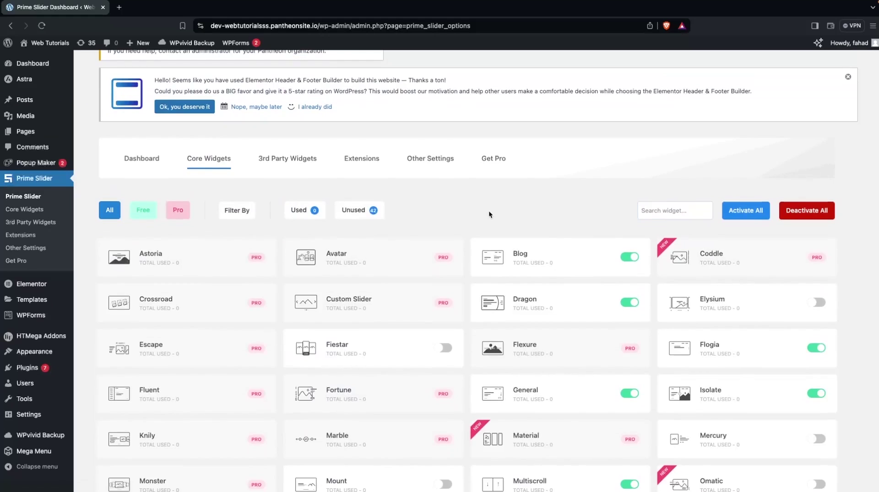
pyautogui.click(143, 210)
pyautogui.scroll(-3, 282, 257)
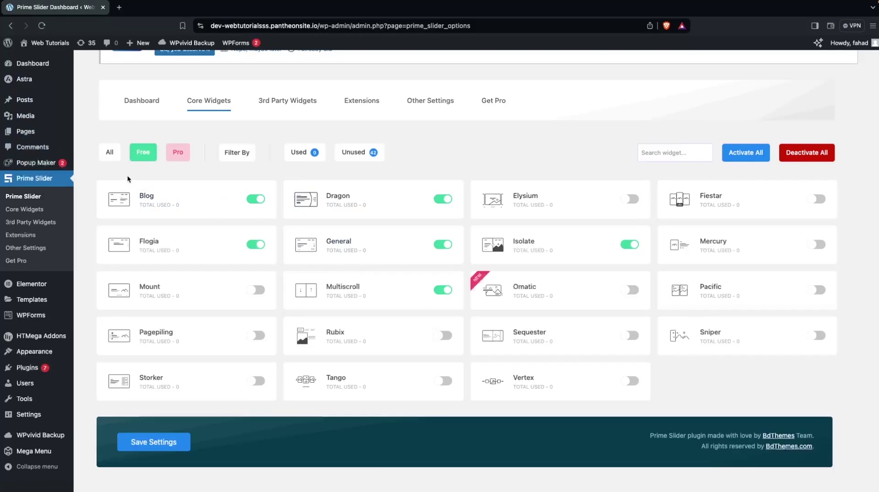
pyautogui.moveTo(35, 132)
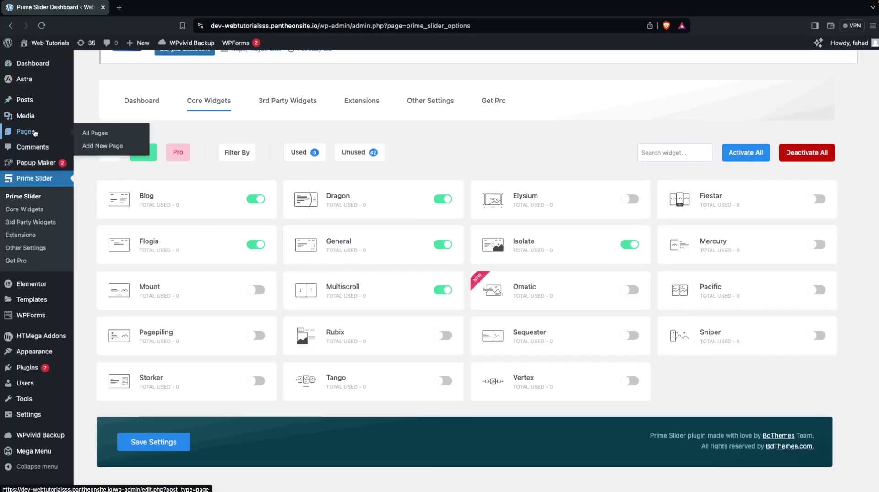
# Create a new page titled 'Slider' and edit it with Elementor.
pyautogui.click(120, 137)
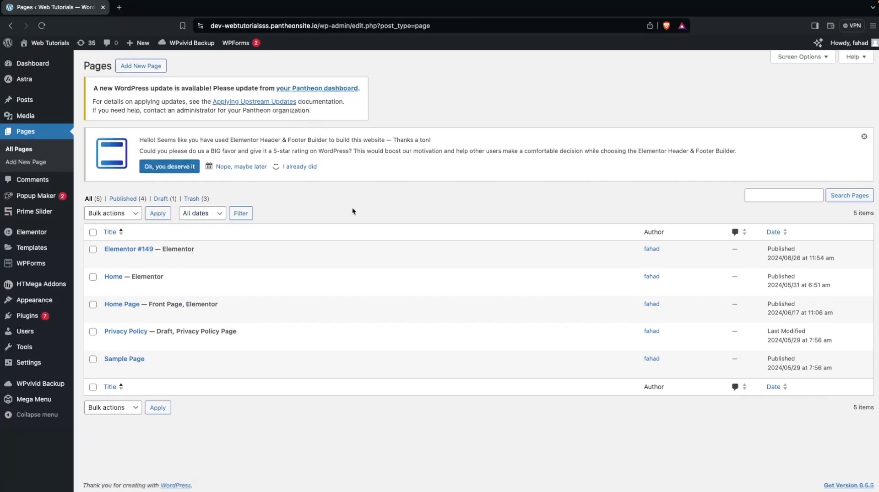
pyautogui.click(137, 67)
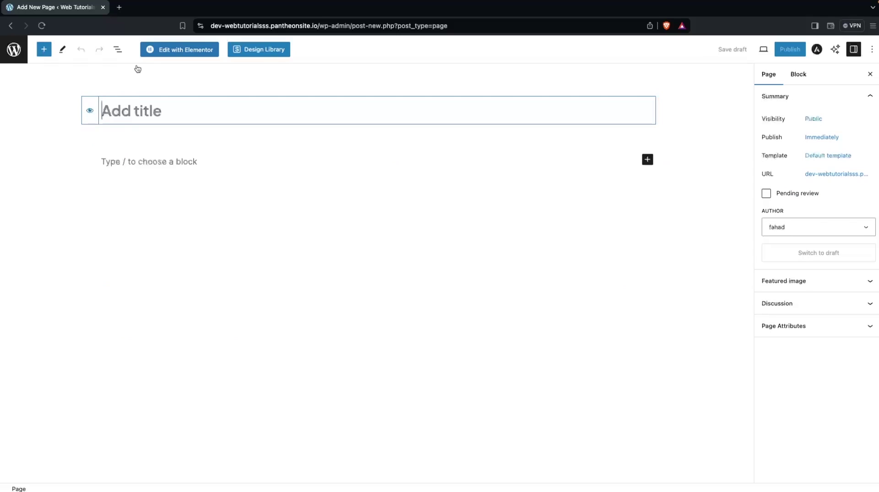
pyautogui.write('Slider')
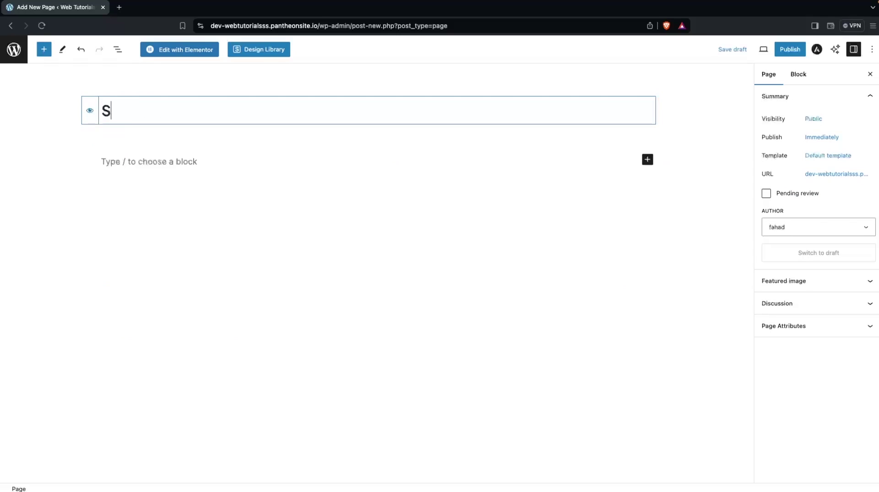
pyautogui.click(197, 56)
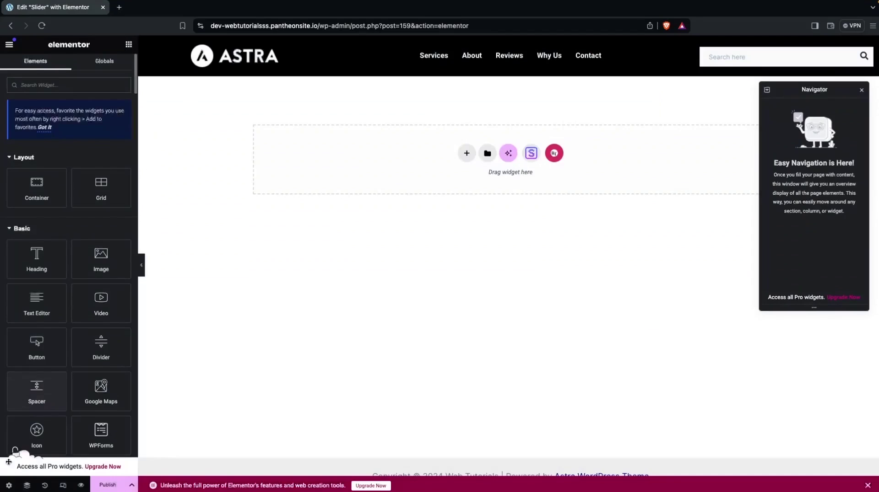
# Set the Slider page's Page Layout to Elementor Canvas in page settings.
pyautogui.click(9, 485)
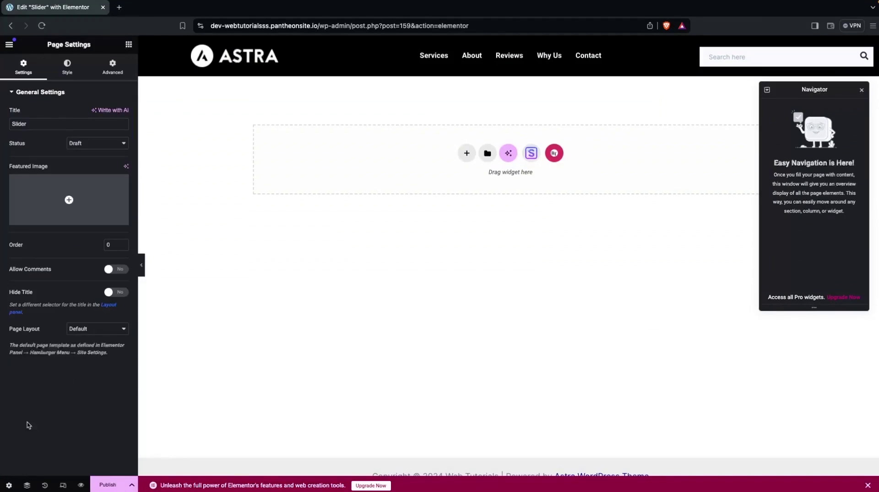
pyautogui.click(78, 336)
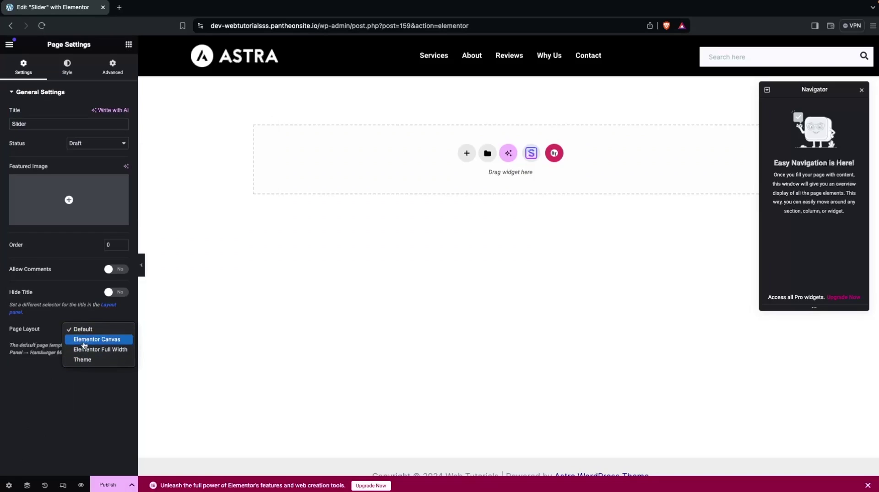
pyautogui.click(84, 340)
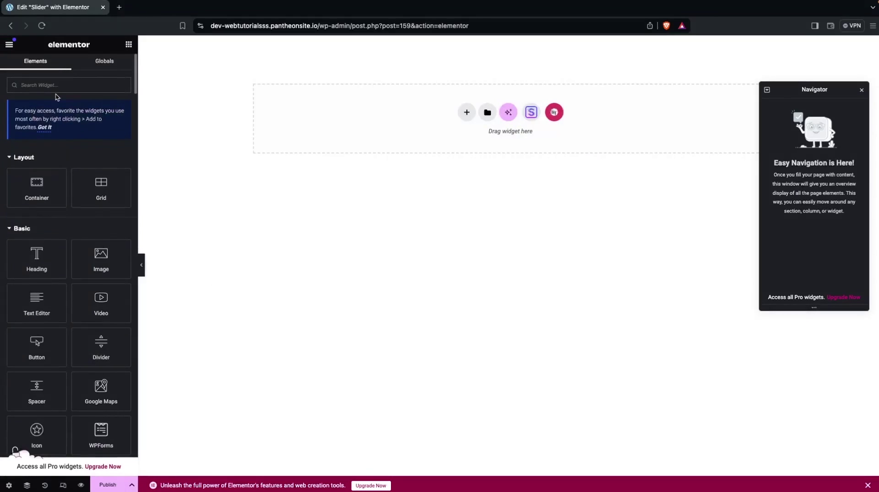
# Search widgets for 'gener' and drop the Prime Slider General widget onto the page.
pyautogui.write('gener')
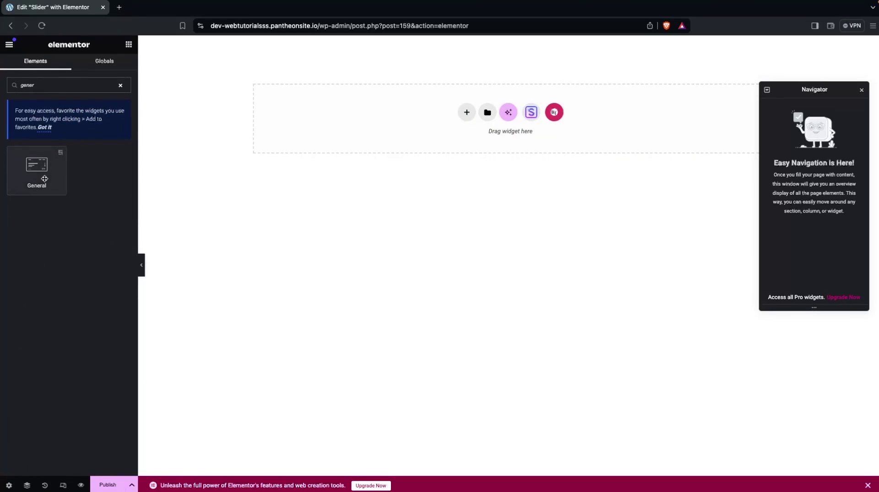
pyautogui.moveTo(44, 179); pyautogui.dragTo(240, 164)
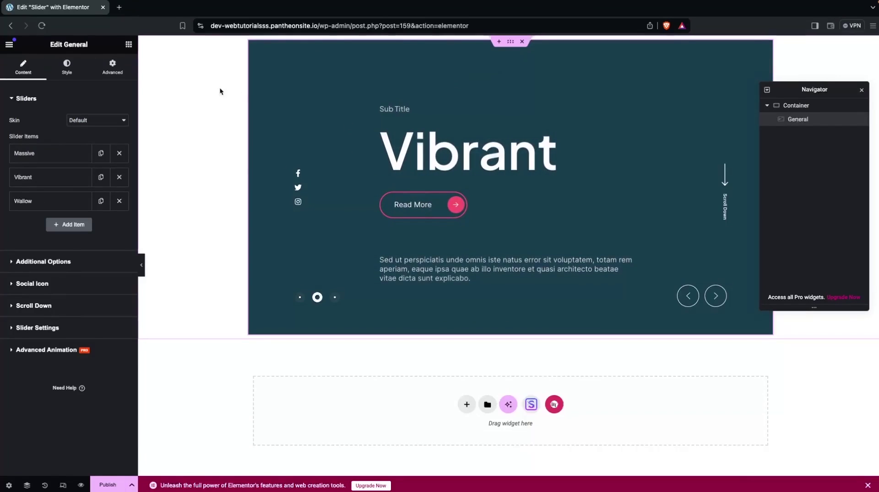
# Set the slider's container Content Width to Full Width.
pyautogui.click(510, 43)
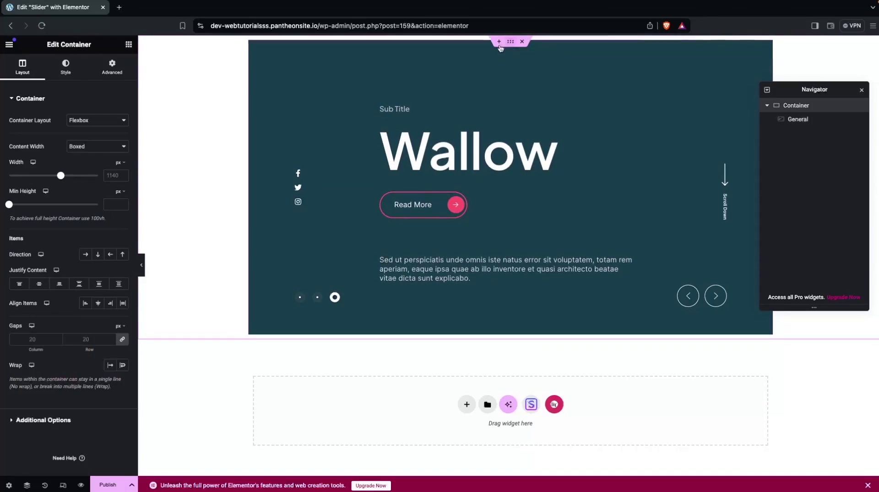
pyautogui.click(89, 146)
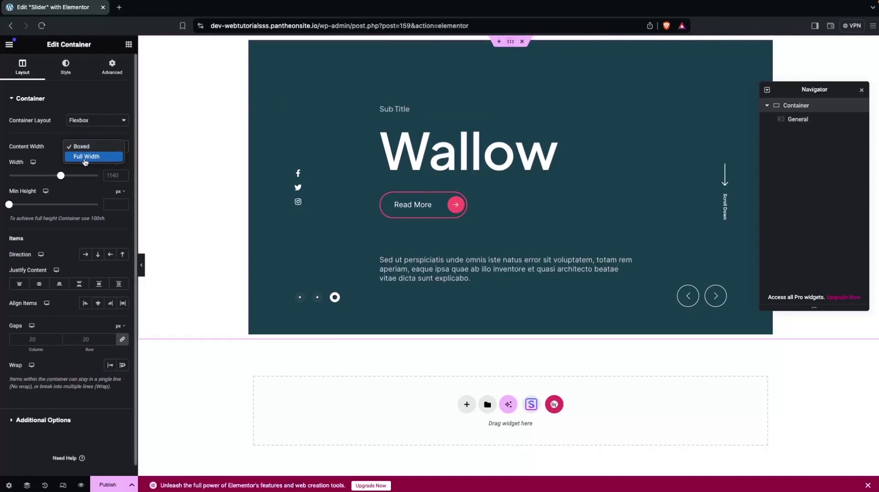
pyautogui.click(84, 158)
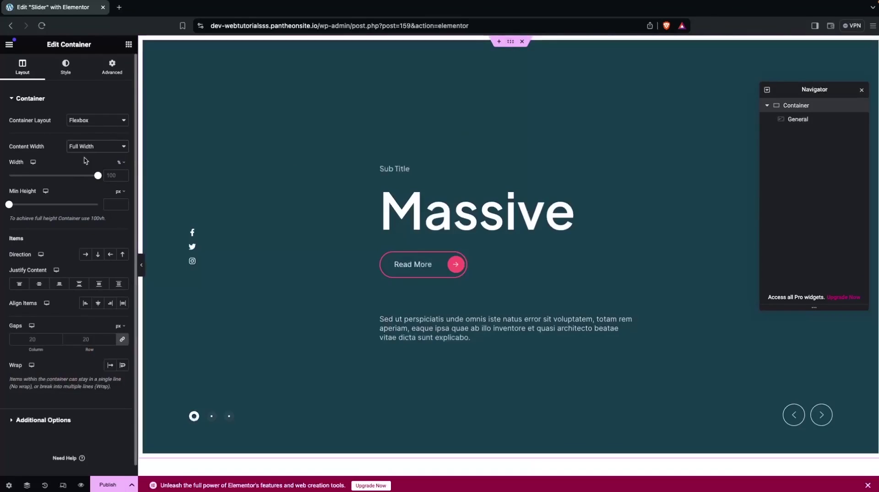
# Set the container's Advanced padding to 0 and reselect the General widget.
pyautogui.click(112, 66)
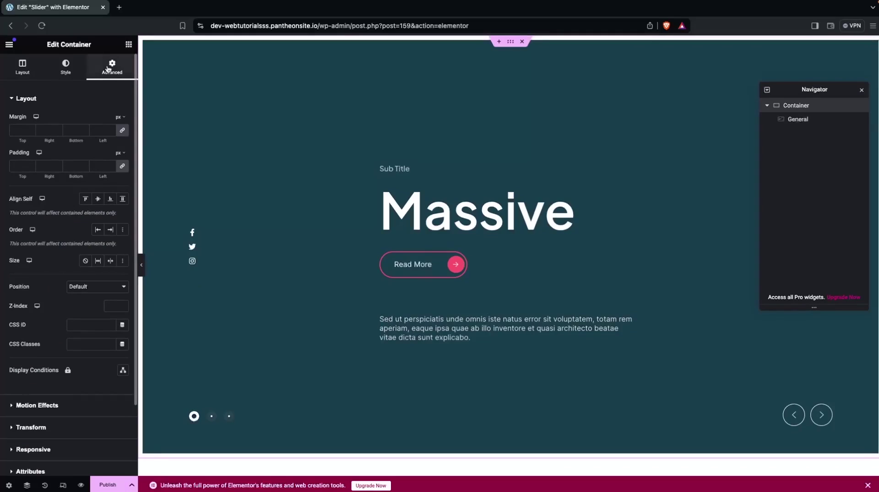
pyautogui.click(20, 166)
pyautogui.write('0')
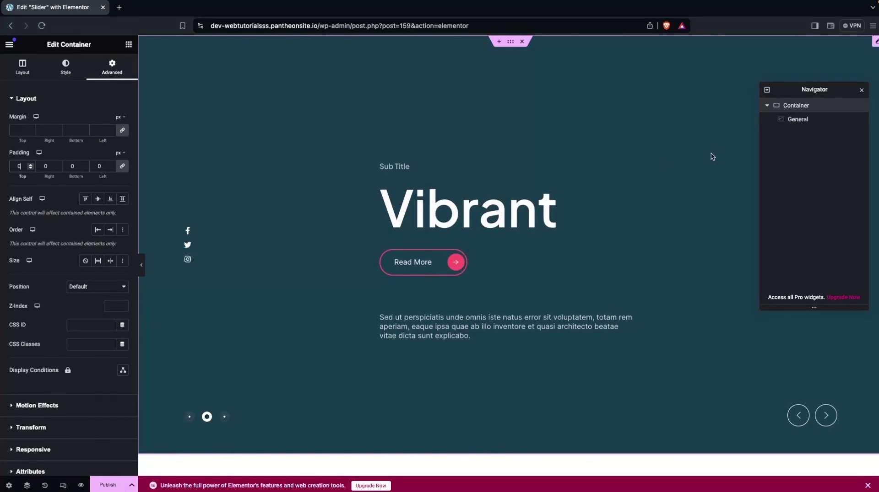
pyautogui.click(786, 121)
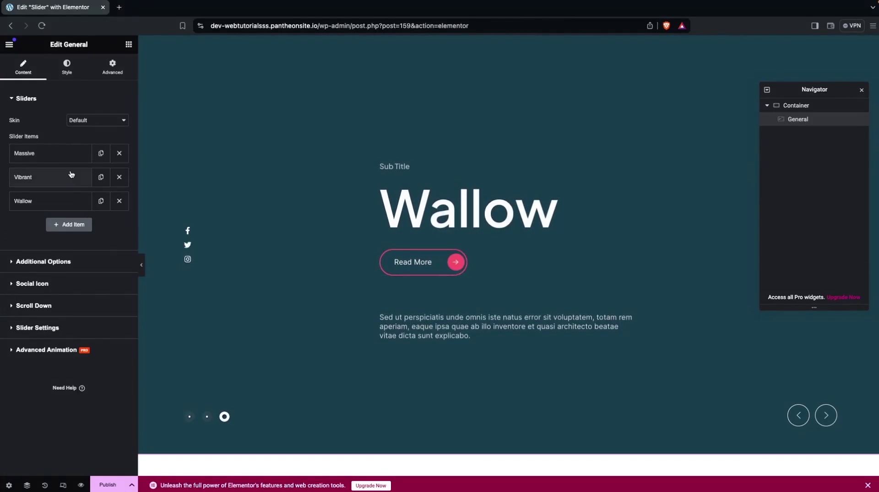
# Leave the slider skin on Default and expand the Massive slide item.
pyautogui.moveTo(73, 177)
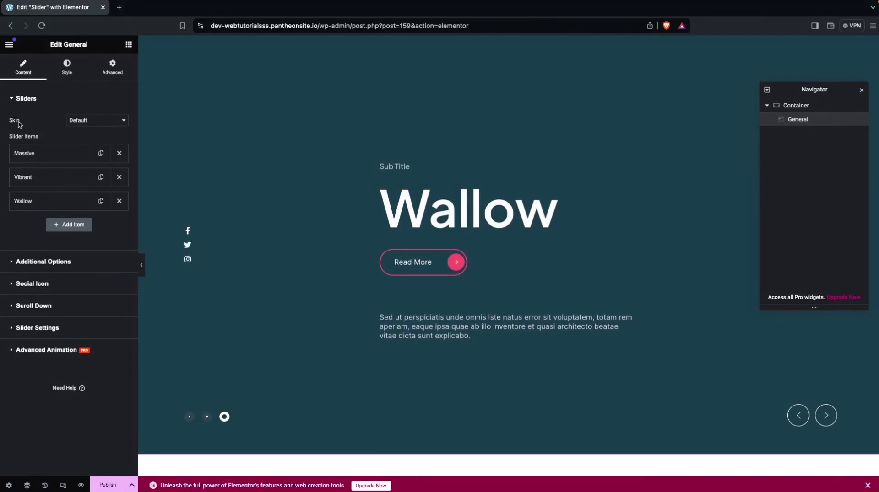
pyautogui.click(98, 120)
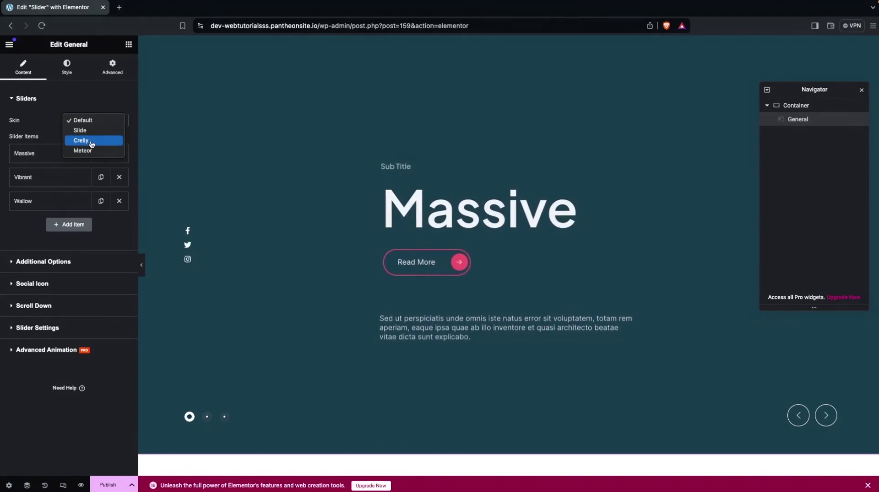
pyautogui.click(64, 120)
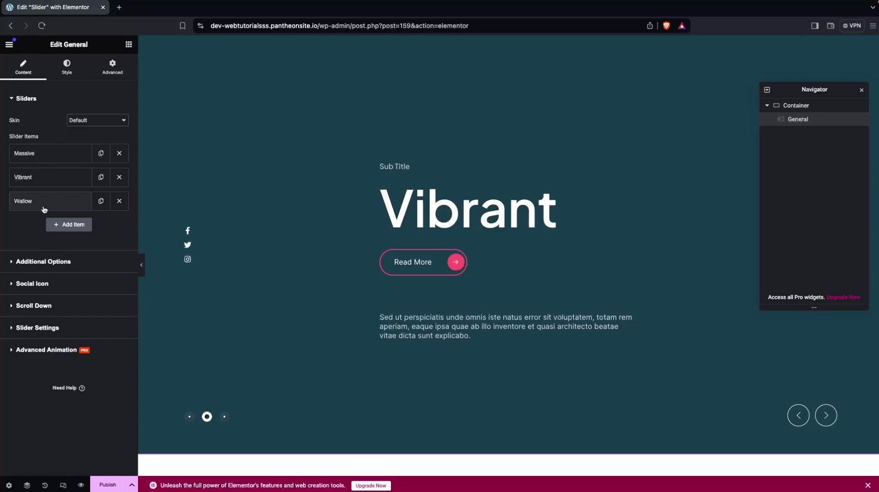
pyautogui.click(69, 160)
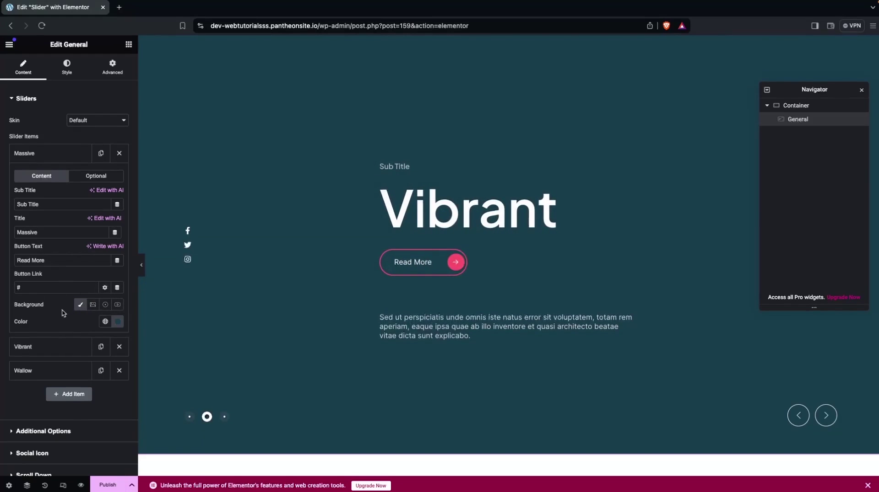
# Set the Massive slide's background colour to a bright blue.
pyautogui.click(117, 322)
pyautogui.click(134, 401)
pyautogui.moveTo(135, 401); pyautogui.dragTo(133, 379)
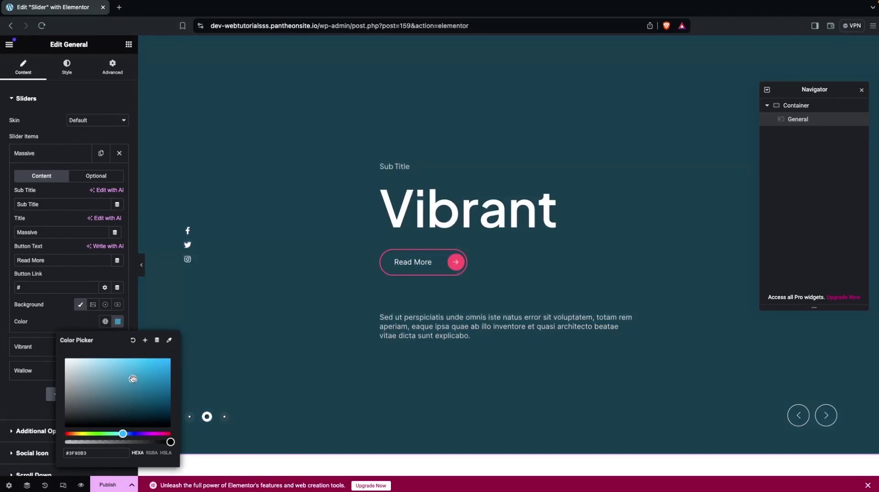
pyautogui.click(59, 241)
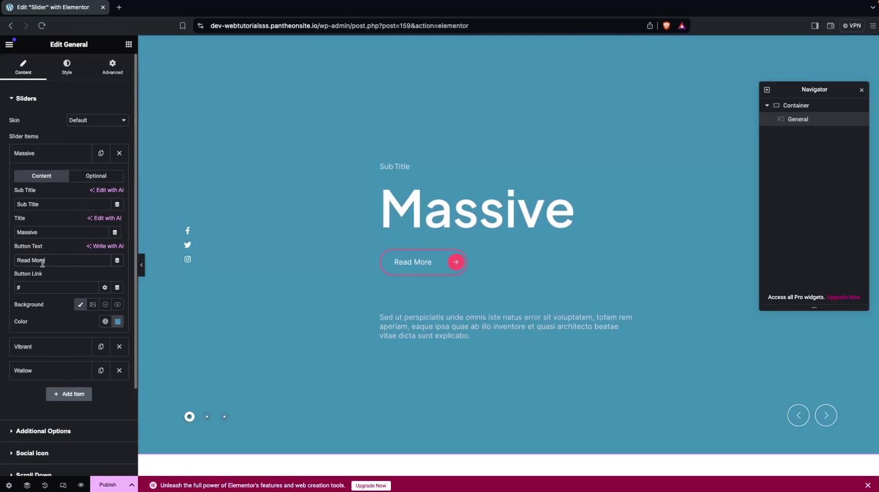
# Change the Massive slide's button text to 'Learn more'.
pyautogui.press('BackSpace')
pyautogui.press('BackSpace')
pyautogui.press('BackSpace')
pyautogui.press('BackSpace')
pyautogui.press('BackSpace')
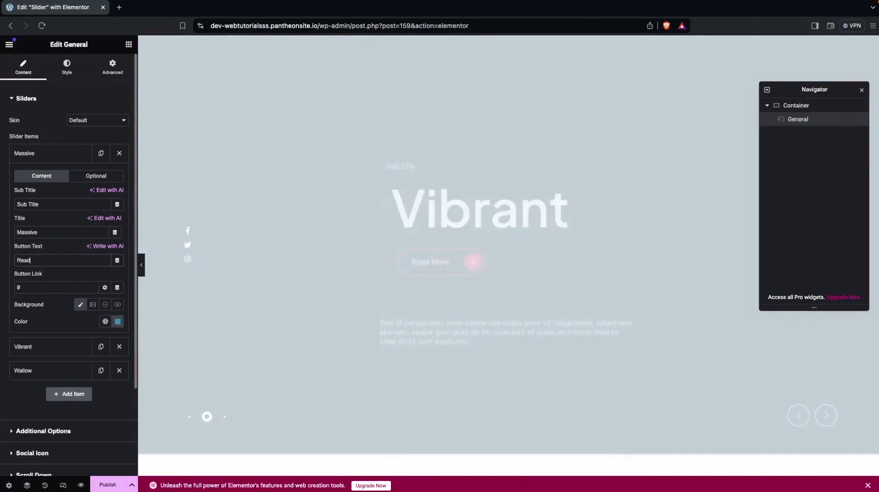
pyautogui.press('BackSpace')
pyautogui.press('BackSpace')
pyautogui.press('BackSpace')
pyautogui.press('BackSpace')
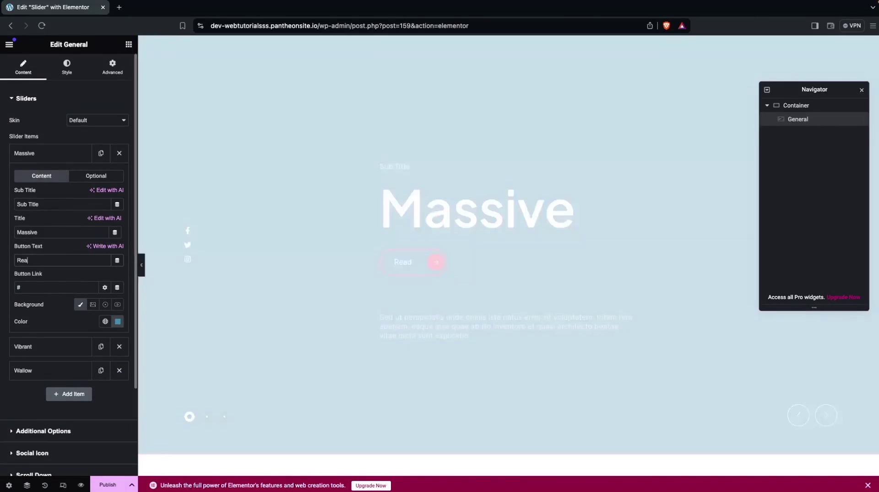
pyautogui.write('Learn more')
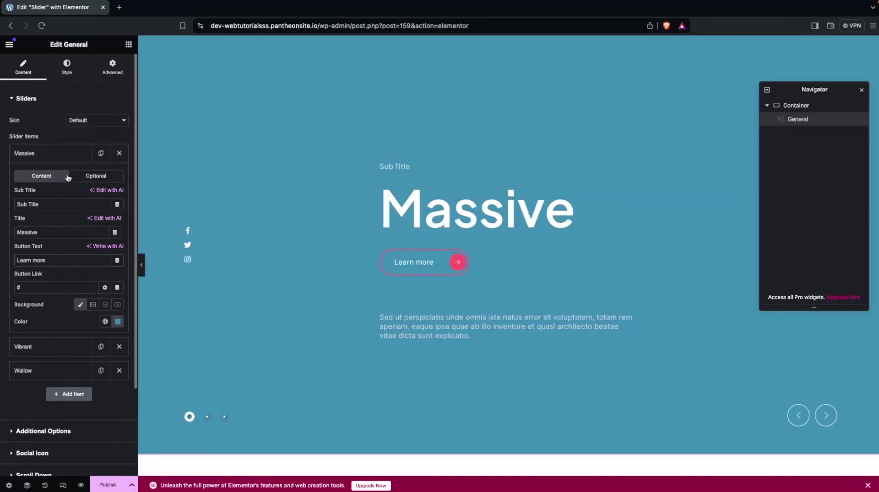
pyautogui.scroll(-1, 59, 261)
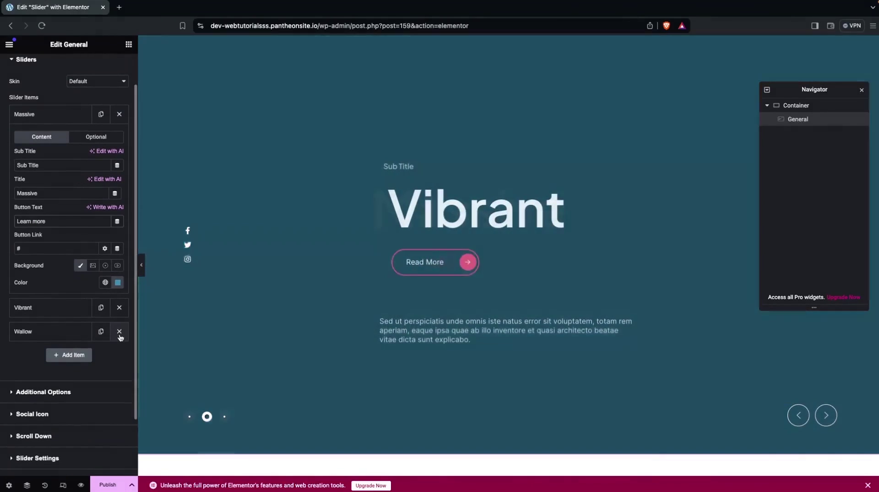
pyautogui.scroll(-2, 66, 316)
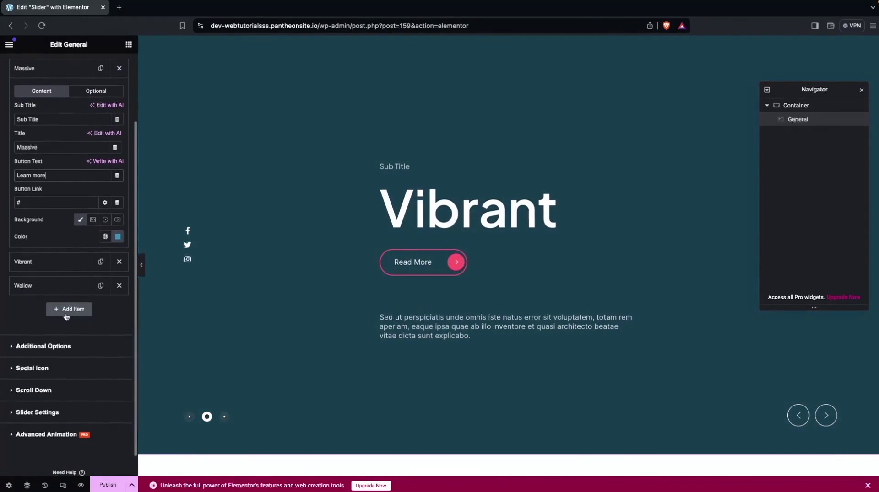
pyautogui.click(100, 286)
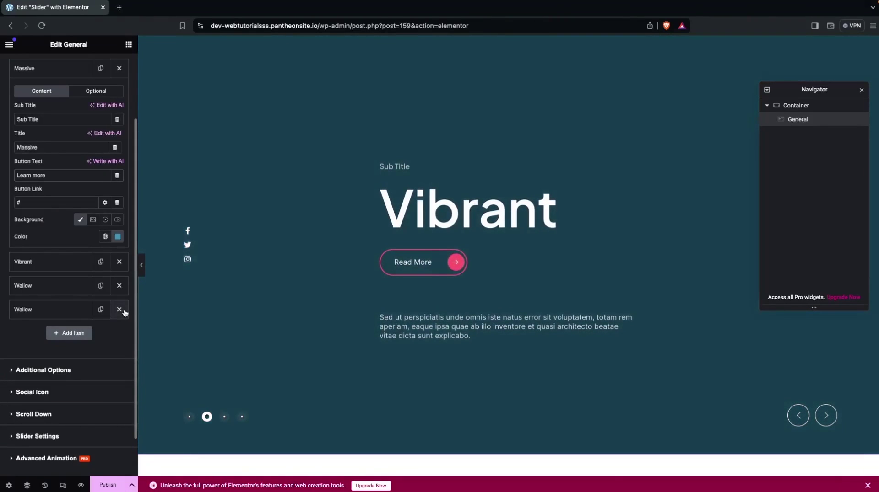
pyautogui.click(120, 310)
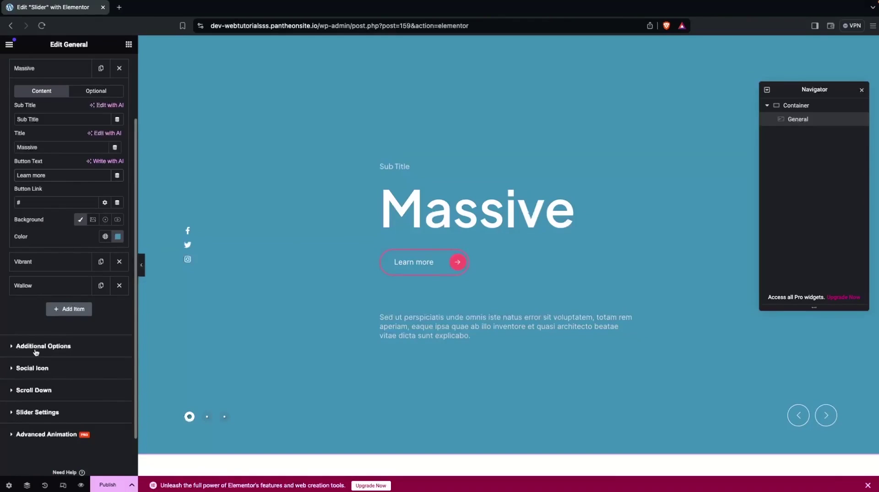
# Under Additional Options, turn off Show Sub Title, Show Navigation and Show Pagination, keeping Show Social Icon on.
pyautogui.click(36, 347)
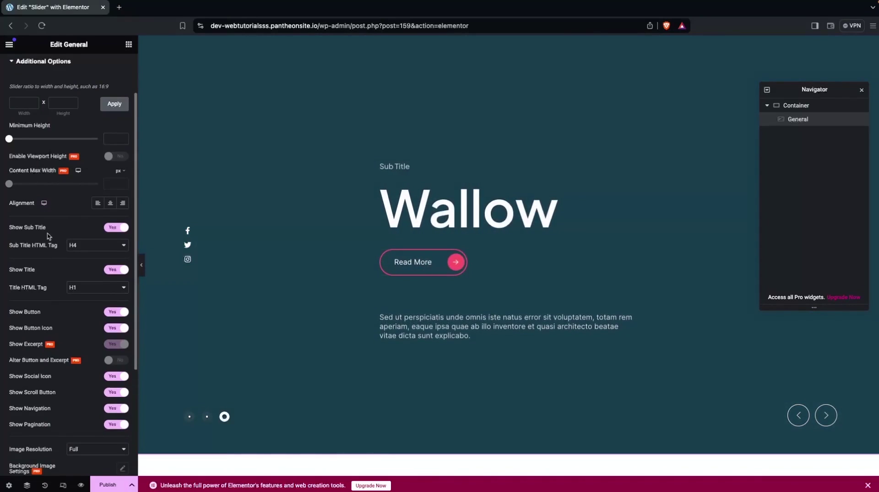
pyautogui.click(117, 228)
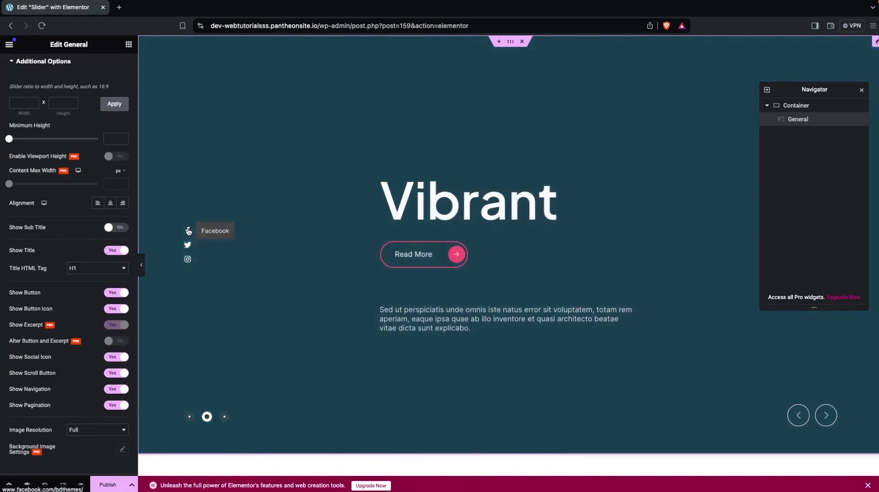
pyautogui.click(121, 360)
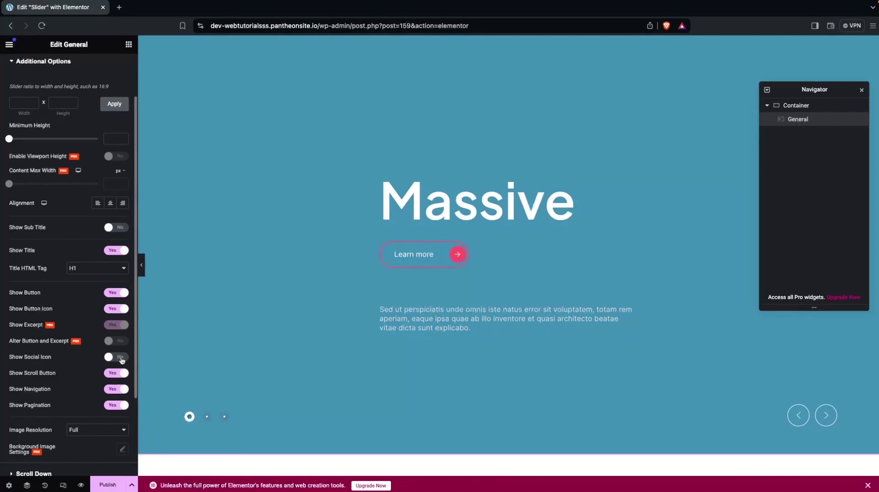
pyautogui.click(121, 361)
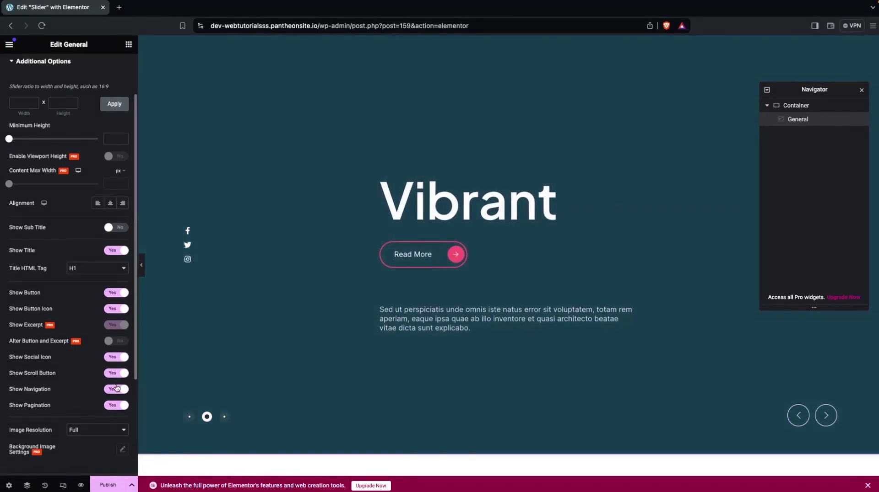
pyautogui.click(117, 389)
pyautogui.click(115, 406)
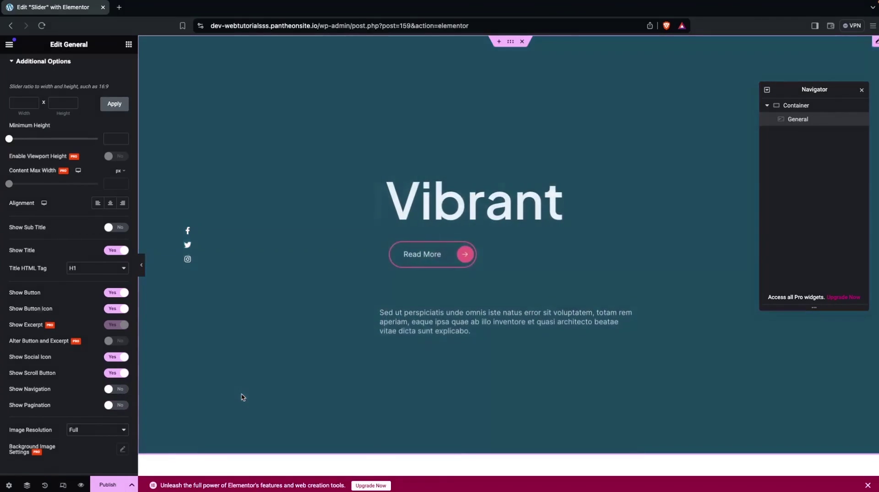
pyautogui.scroll(-1, 75, 404)
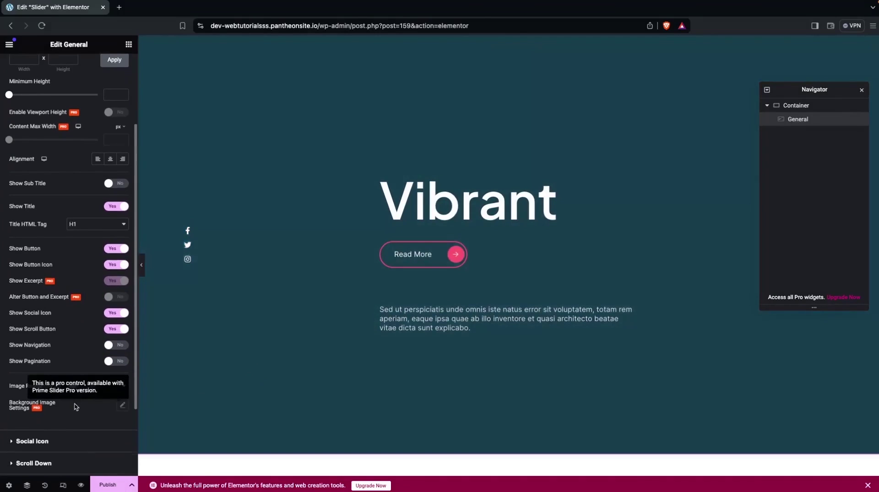
pyautogui.scroll(-2, 58, 373)
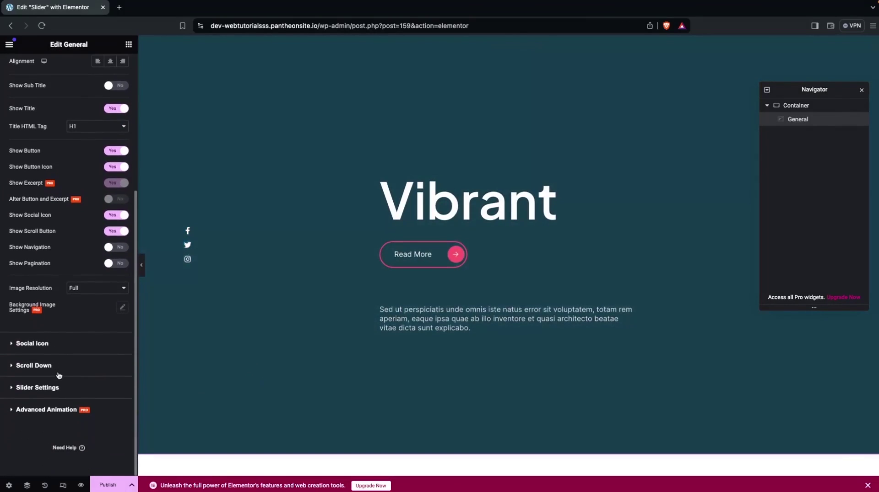
# Expand Social Icon and its Facebook item, then the Scroll Down section ('Scroll Down' text, section ID my-header).
pyautogui.click(44, 352)
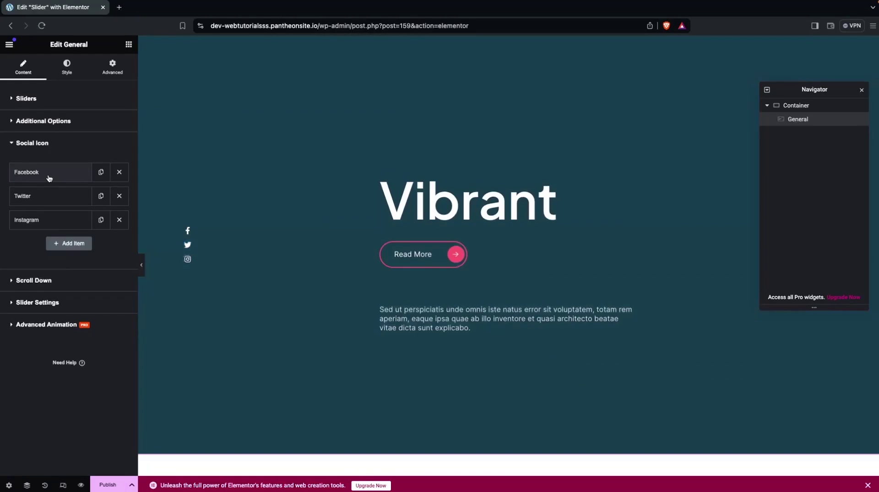
pyautogui.click(49, 178)
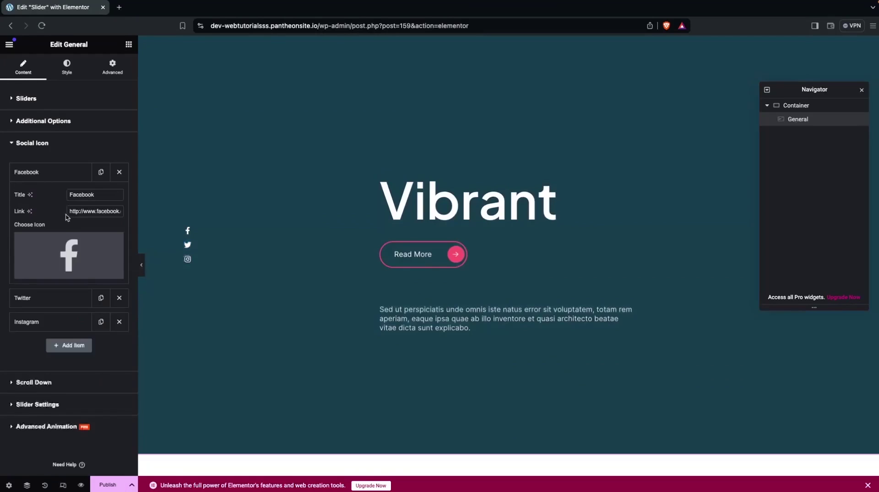
pyautogui.moveTo(45, 260)
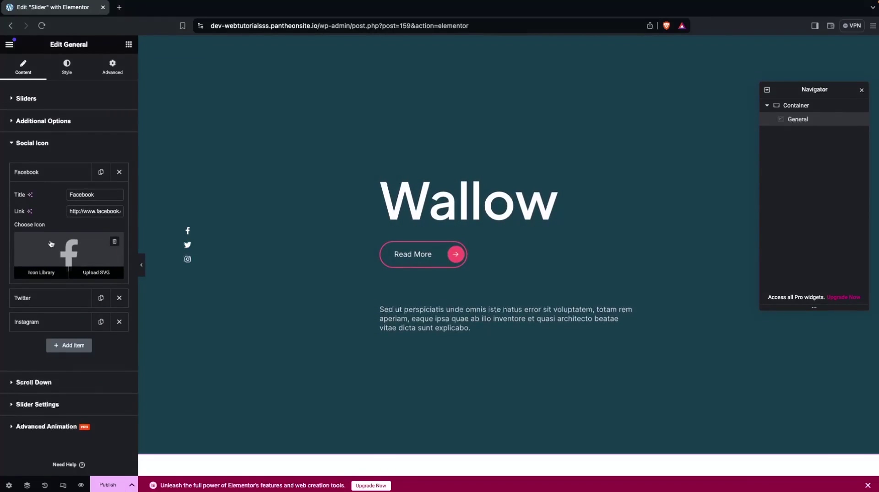
pyautogui.scroll(-1, 25, 356)
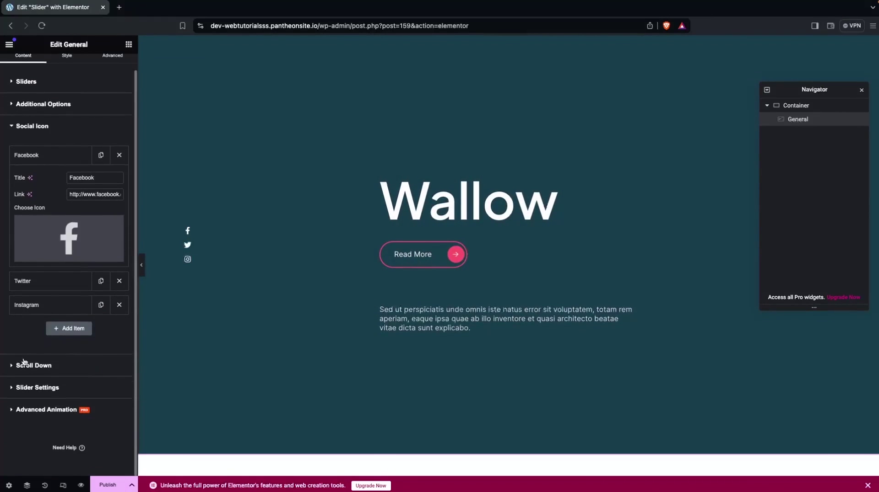
pyautogui.click(14, 369)
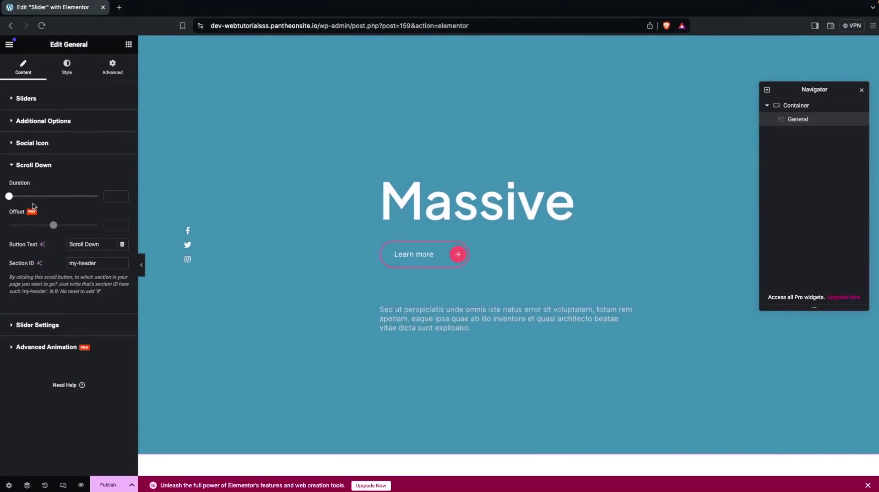
pyautogui.moveTo(33, 221)
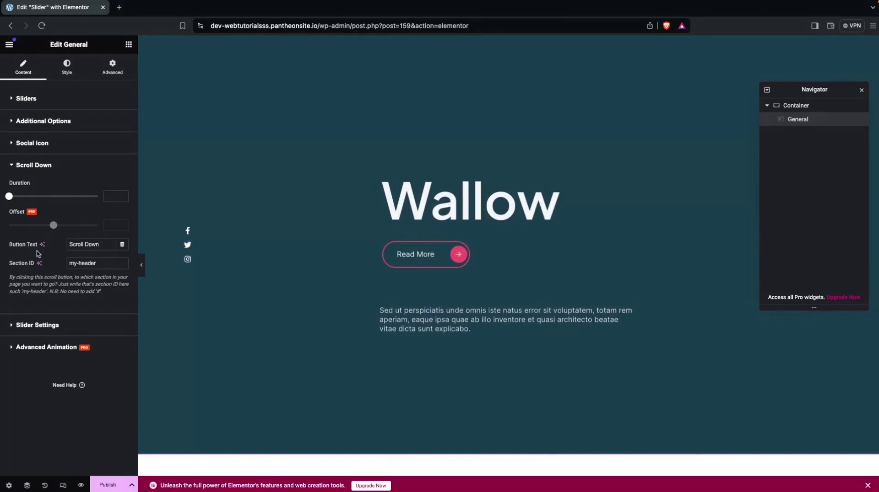
# In Slider Settings set Pause on Hover to Yes, keep the Fade animation, and switch to Style.
pyautogui.click(17, 326)
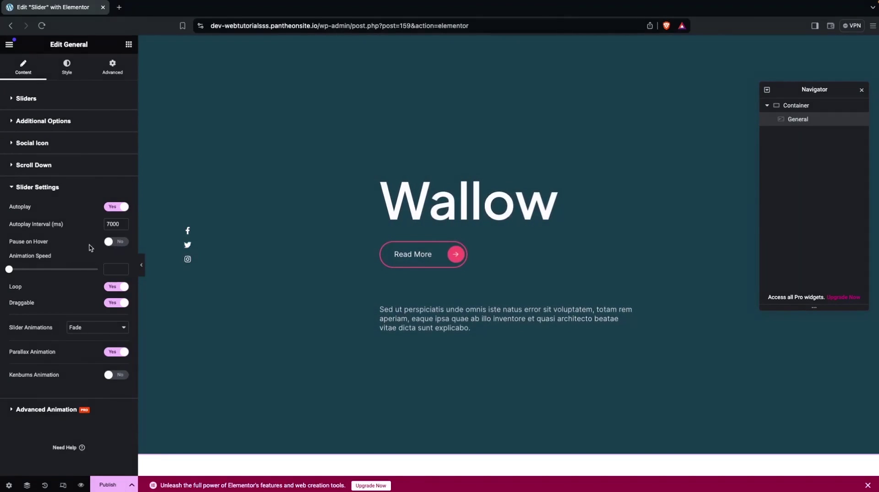
pyautogui.click(109, 244)
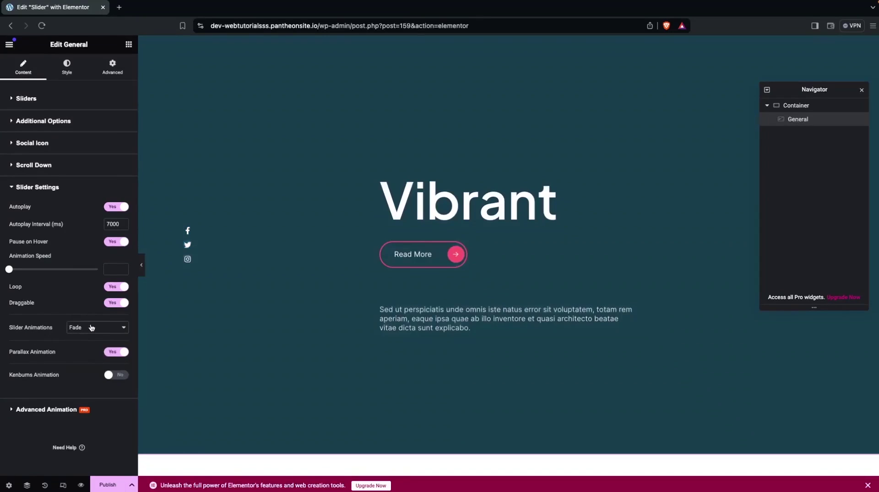
pyautogui.click(91, 328)
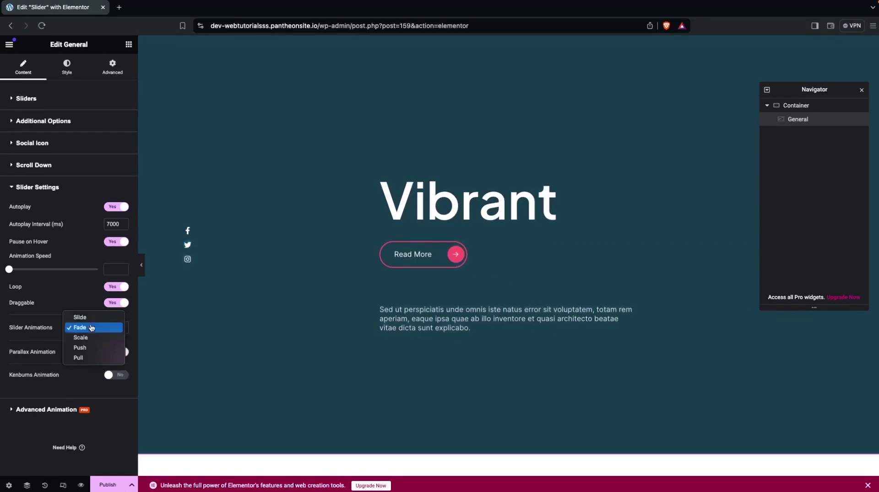
pyautogui.click(46, 339)
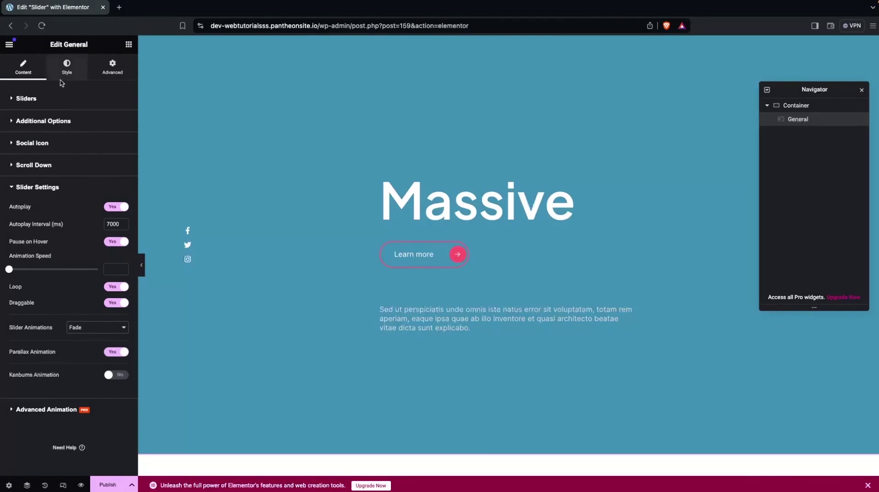
pyautogui.click(69, 78)
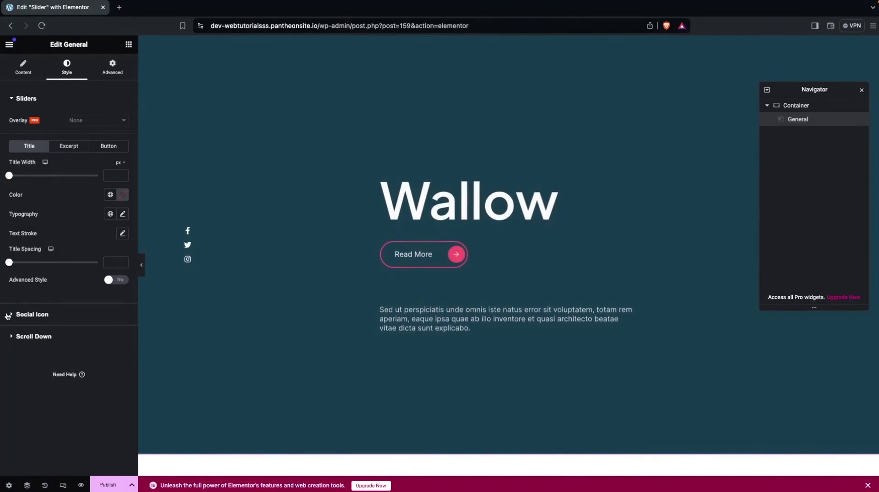
# Expand the Social Icon style section, then return to the Content settings listing Massive, Vibrant and Wallow.
pyautogui.click(31, 315)
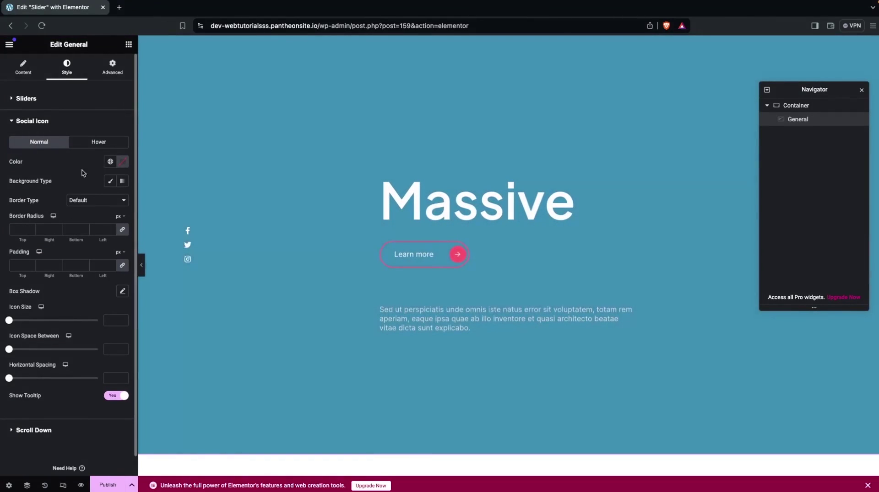
pyautogui.click(21, 75)
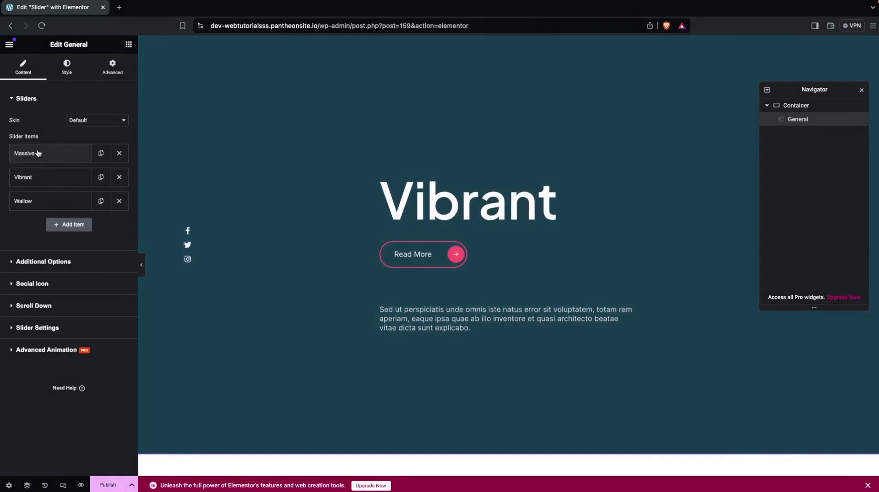
# Set the Massive slide's background to the mountain sunset image from the Media Library.
pyautogui.click(38, 153)
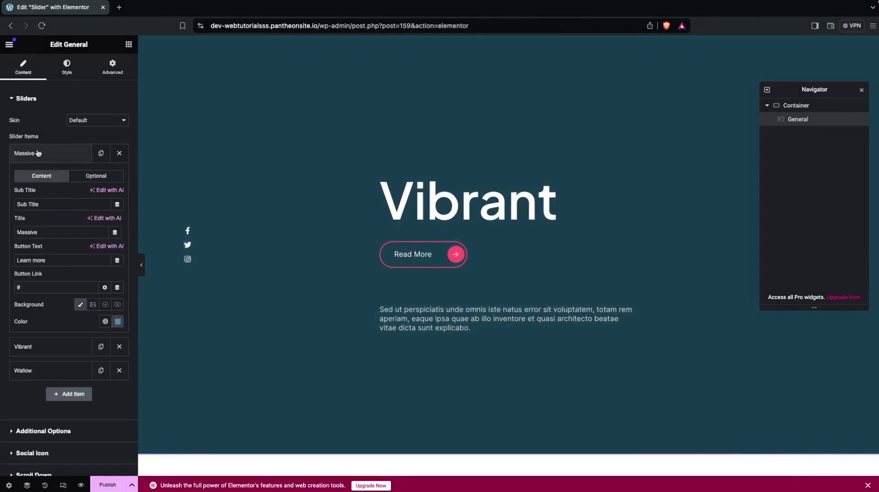
pyautogui.click(91, 305)
pyautogui.click(68, 350)
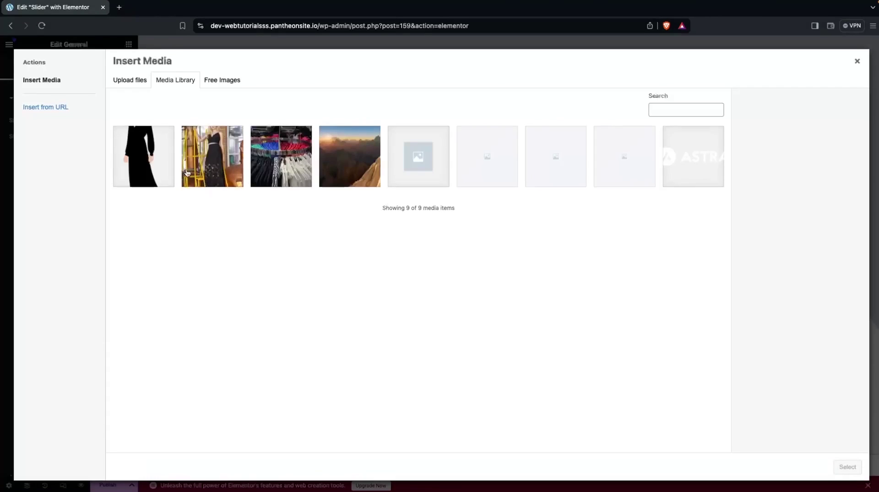
pyautogui.click(357, 151)
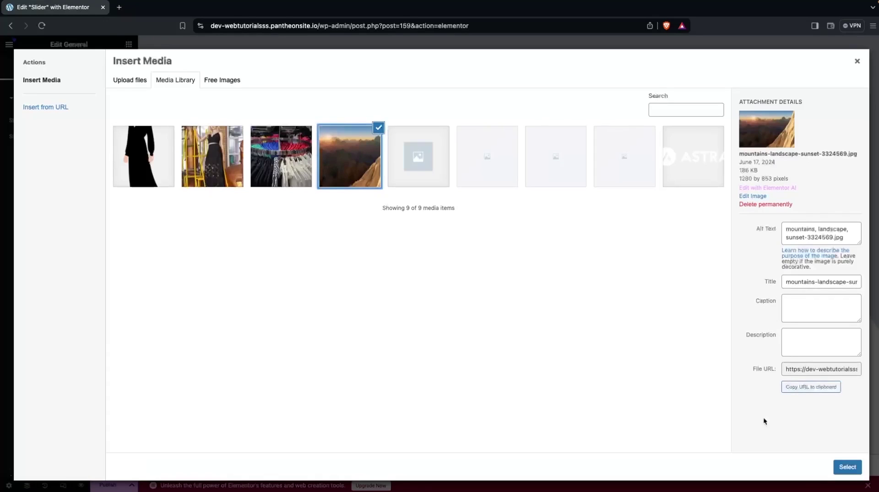
pyautogui.click(847, 467)
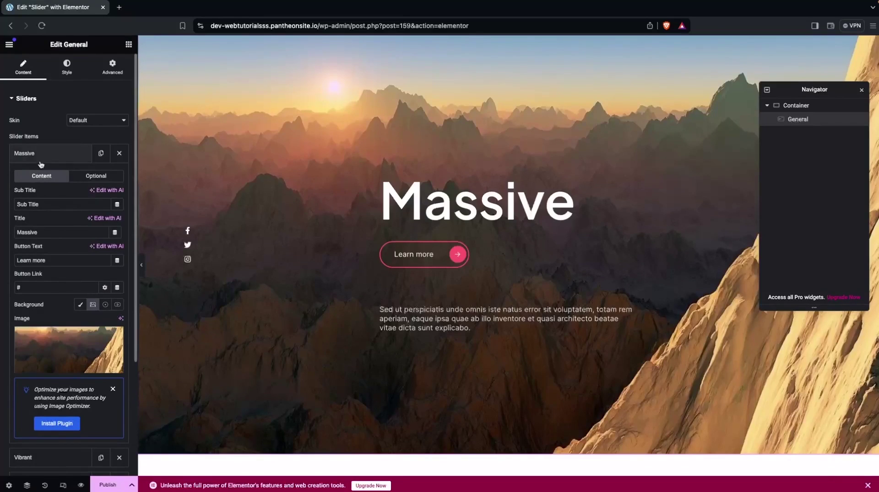
pyautogui.scroll(-3, 41, 164)
pyautogui.scroll(-5, 41, 164)
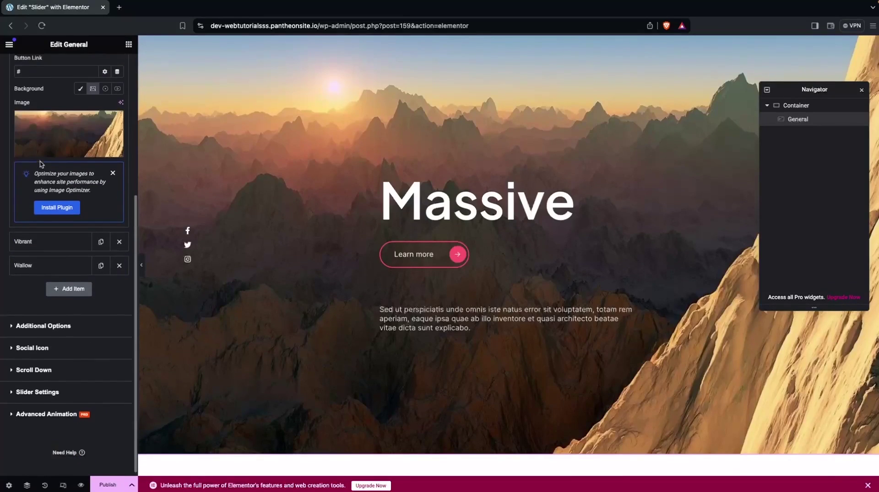
# Set the Vibrant slide's background to the shirts-exhibition-store-428627.jpg image.
pyautogui.click(59, 254)
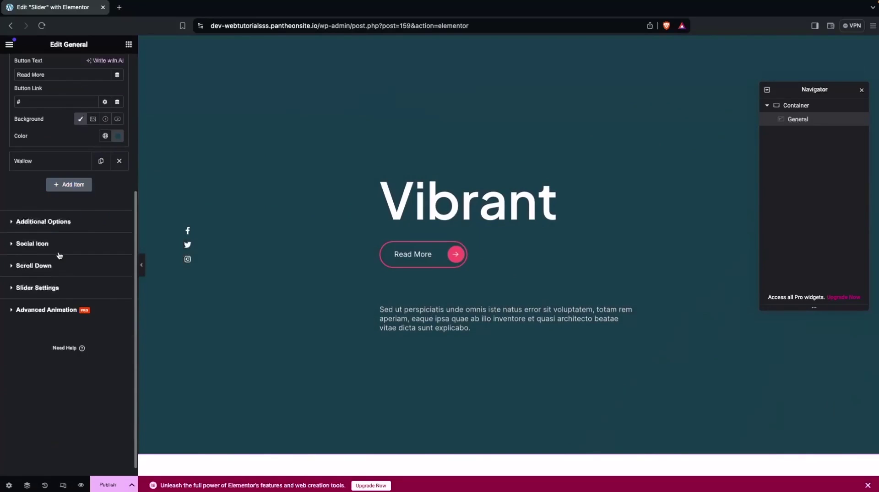
pyautogui.click(93, 119)
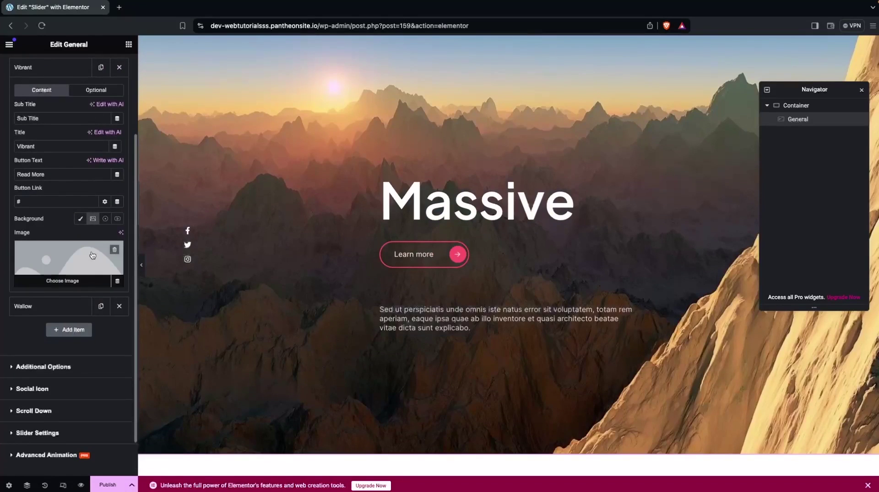
pyautogui.click(92, 256)
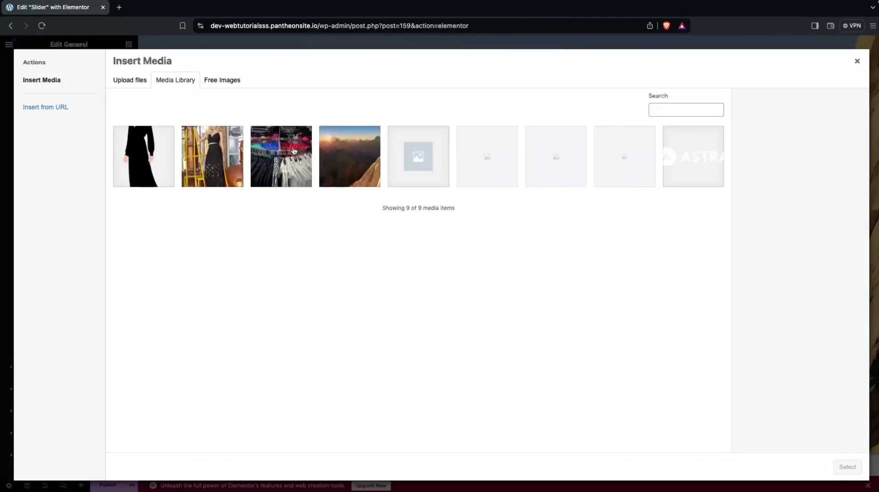
pyautogui.click(294, 151)
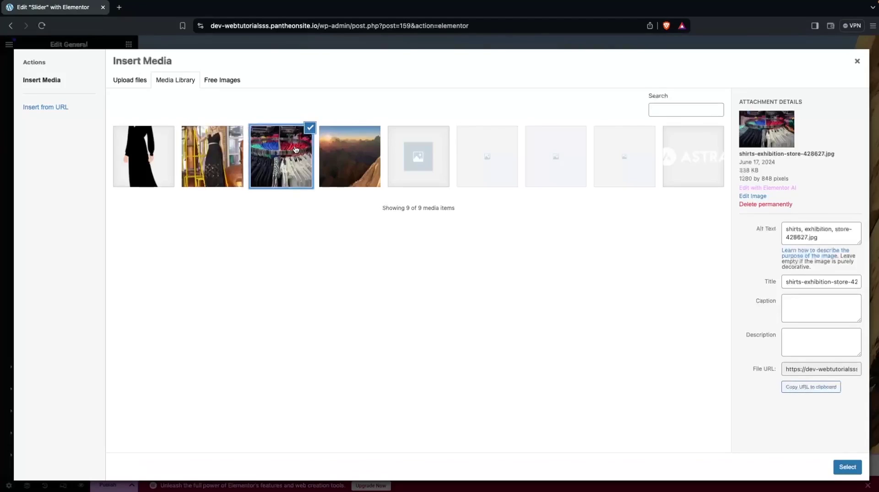
pyautogui.click(846, 468)
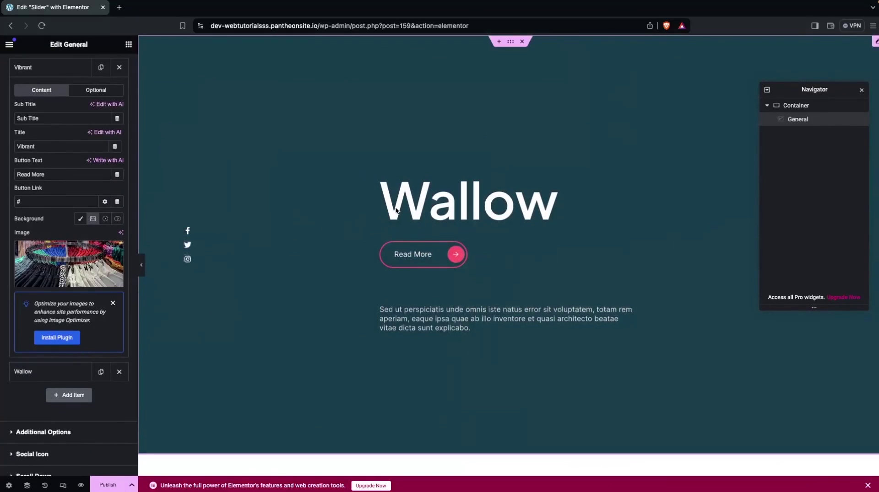
pyautogui.scroll(-3, 54, 174)
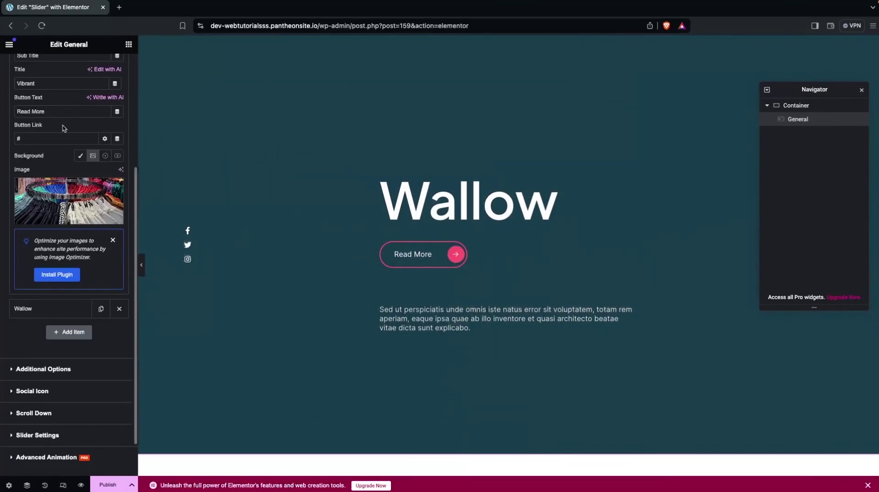
pyautogui.scroll(6, 64, 128)
# Preview the Crelly and Meteor skins on the slider, then switch back to the Default skin.
pyautogui.click(106, 121)
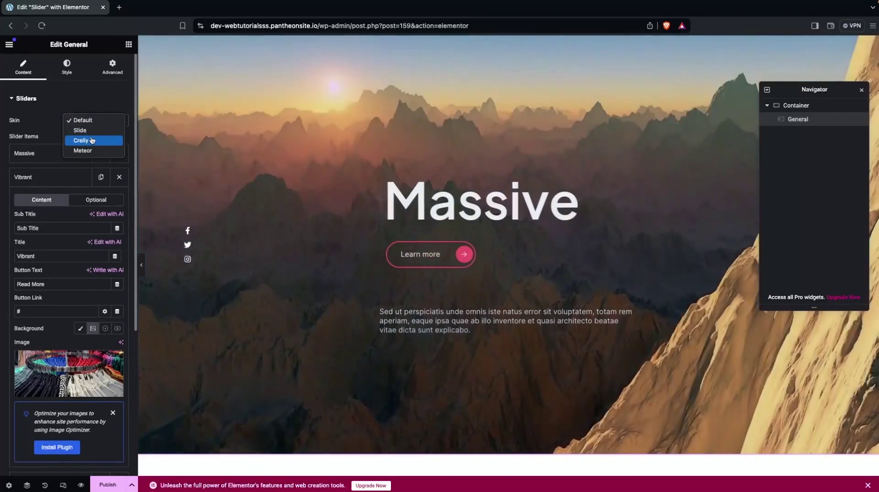
pyautogui.click(92, 140)
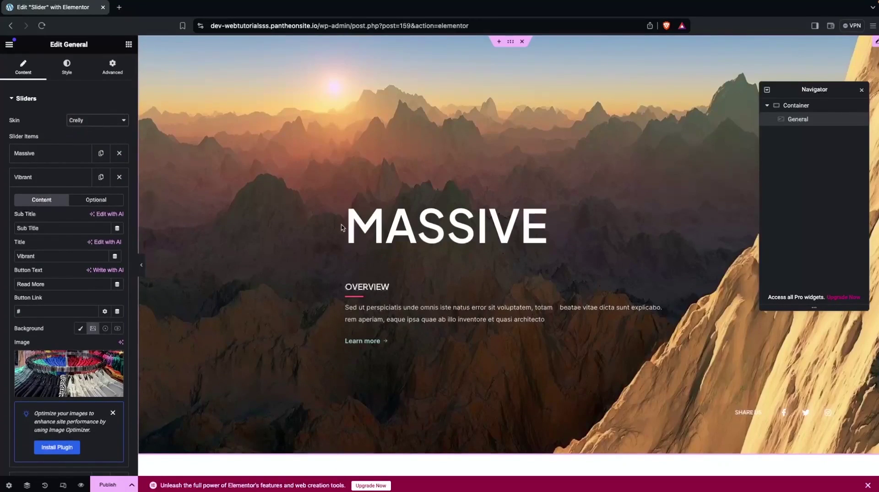
pyautogui.click(102, 121)
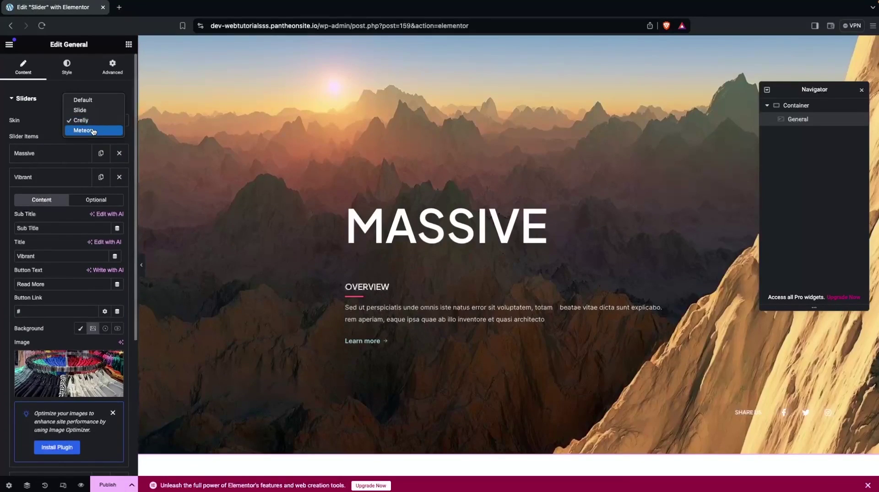
pyautogui.click(93, 131)
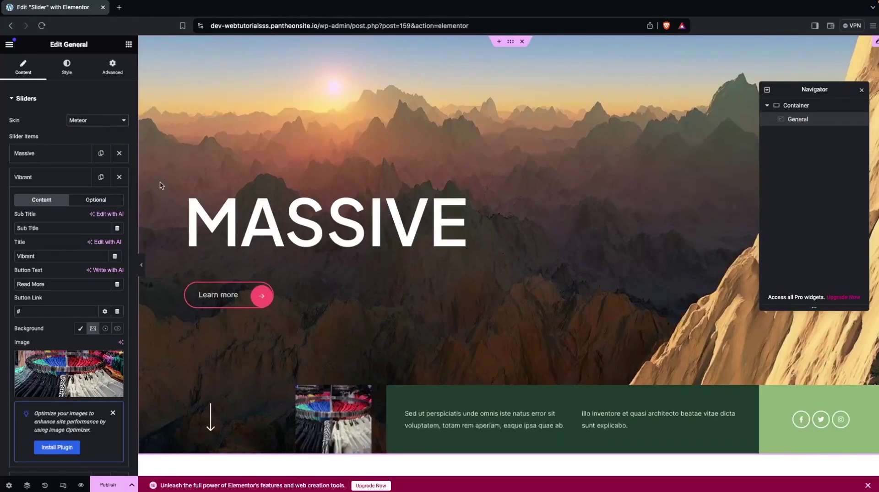
pyautogui.click(92, 119)
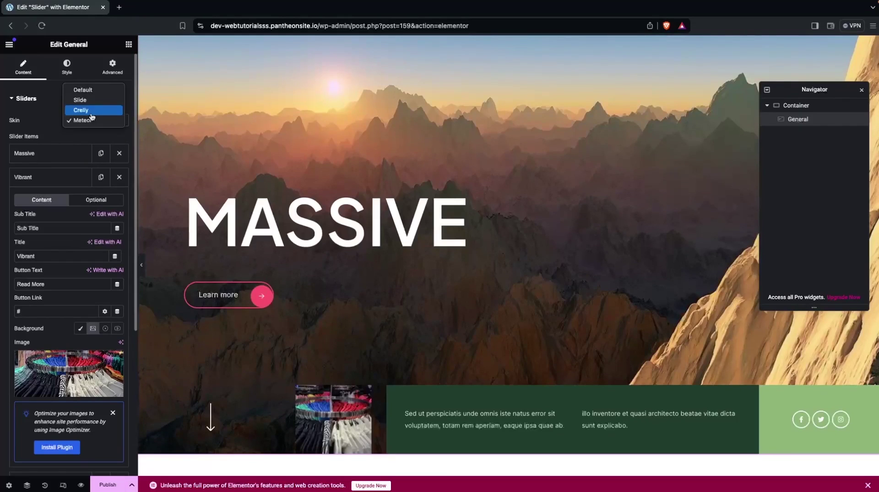
pyautogui.click(78, 90)
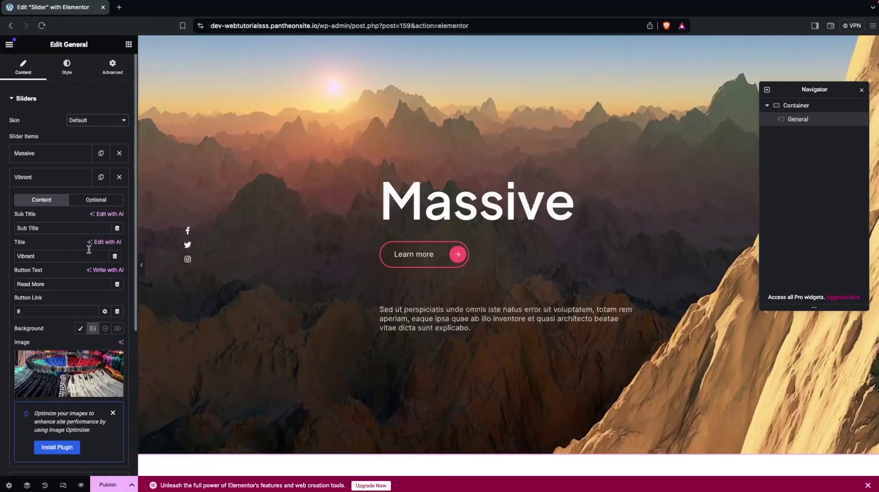
# Save the page and open the live Slider page with View Page.
pyautogui.click(107, 485)
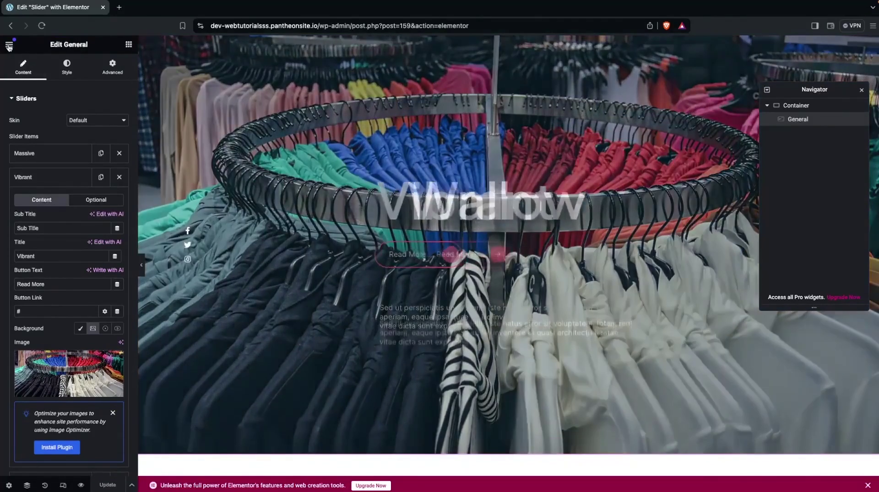
pyautogui.click(9, 44)
pyautogui.click(41, 241)
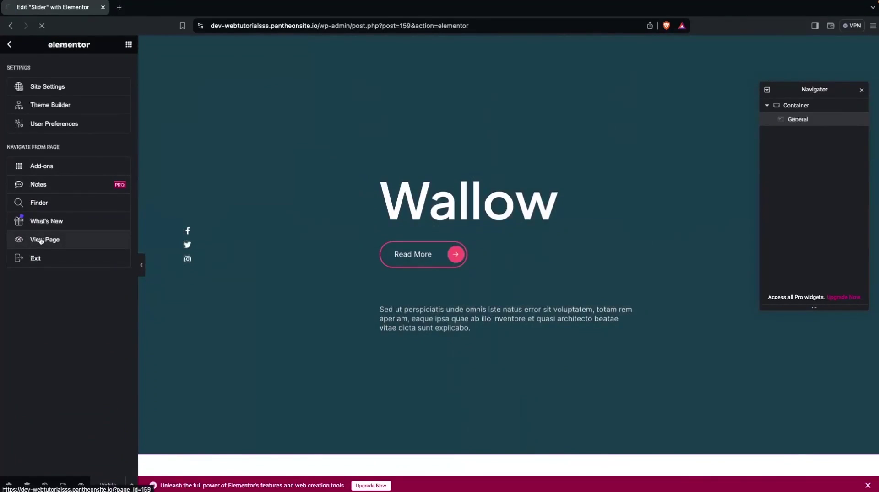